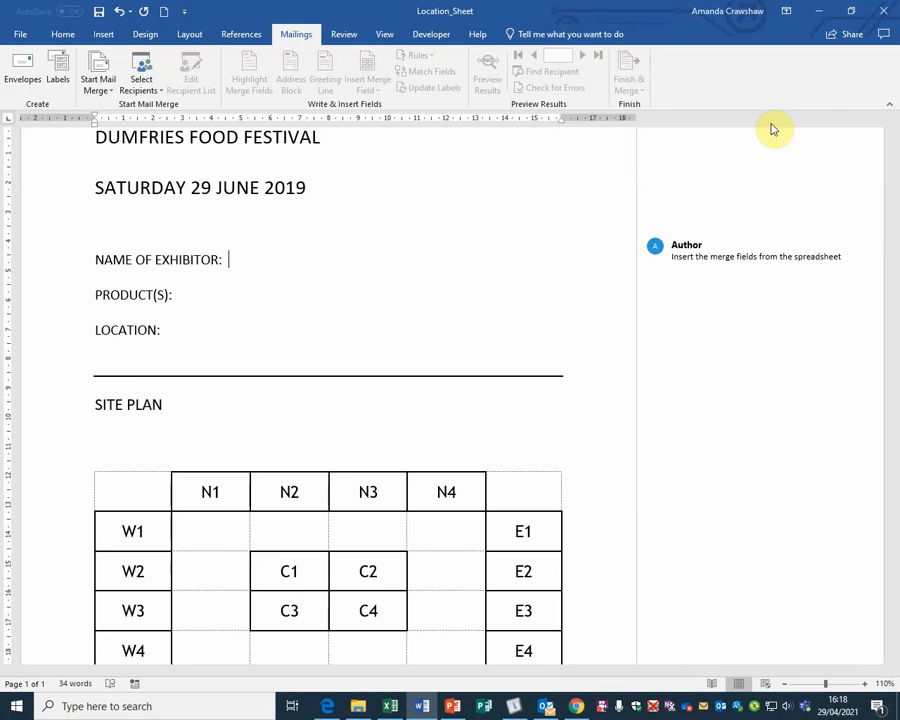
# - Start the step-by-step mail merge wizard for letters, using the current document, and advance to recipient selection
pyautogui.moveTo(759, 235)
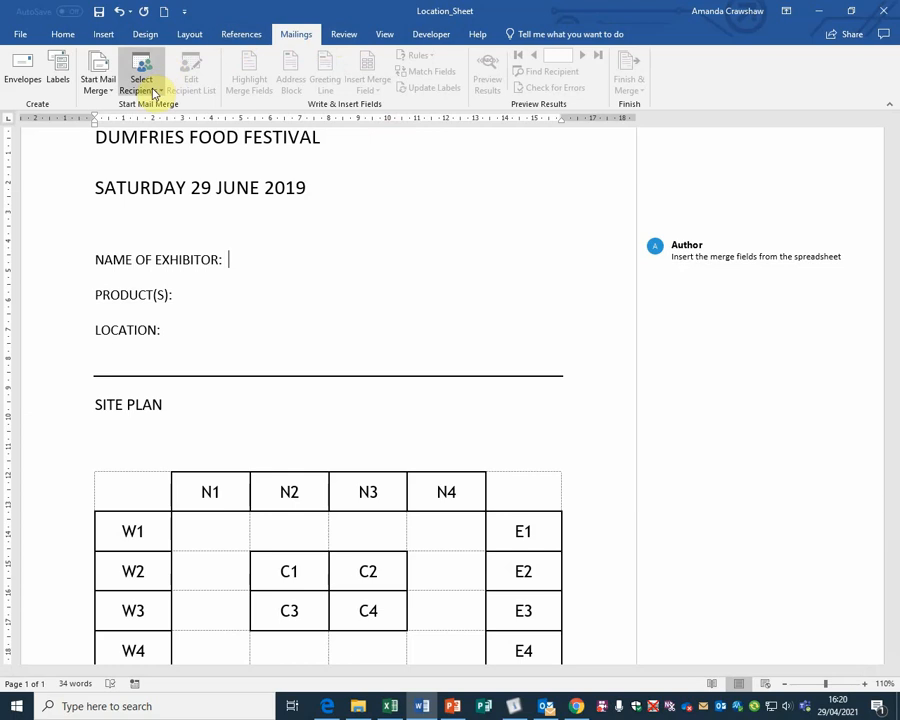
pyautogui.click(108, 89)
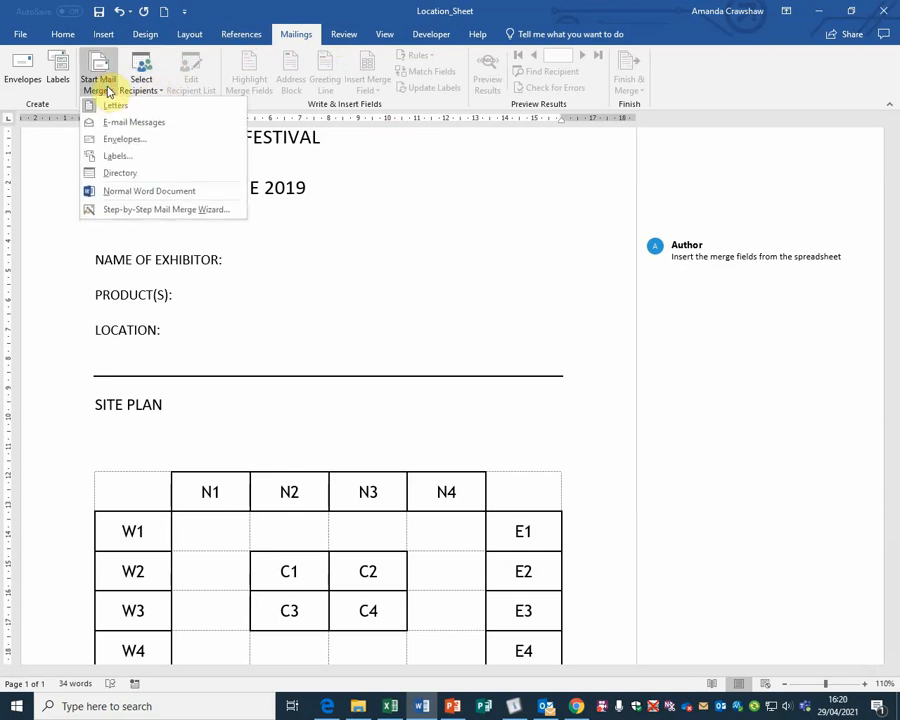
pyautogui.click(135, 210)
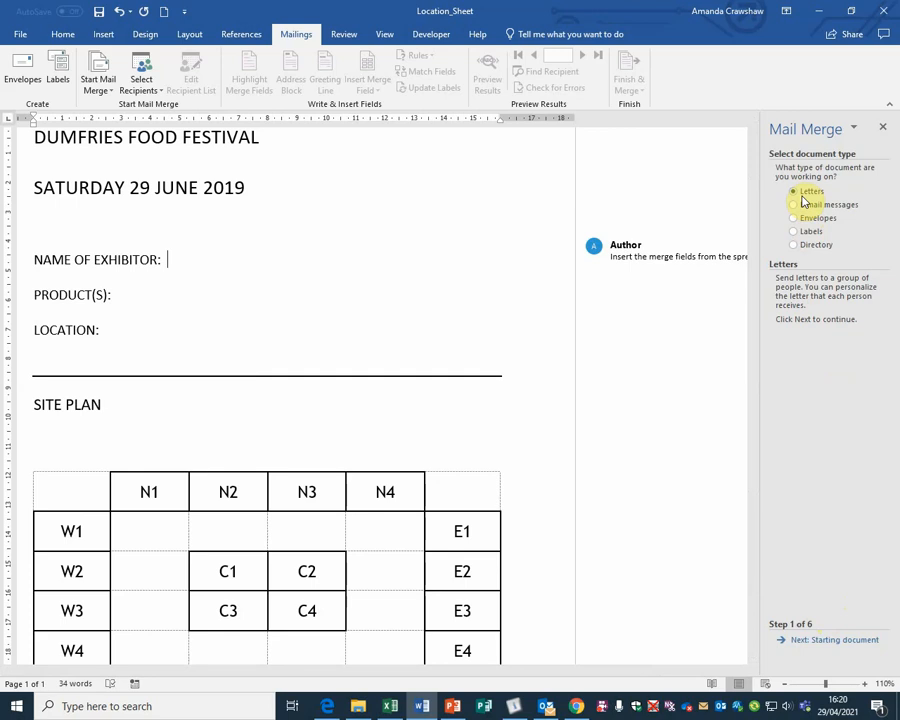
pyautogui.click(828, 644)
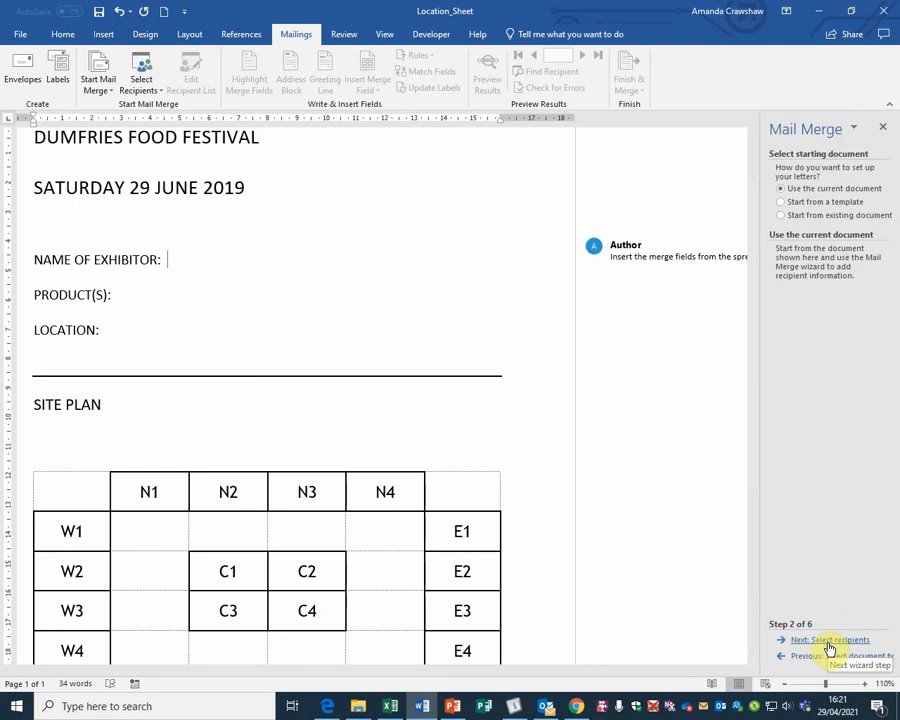
pyautogui.click(829, 645)
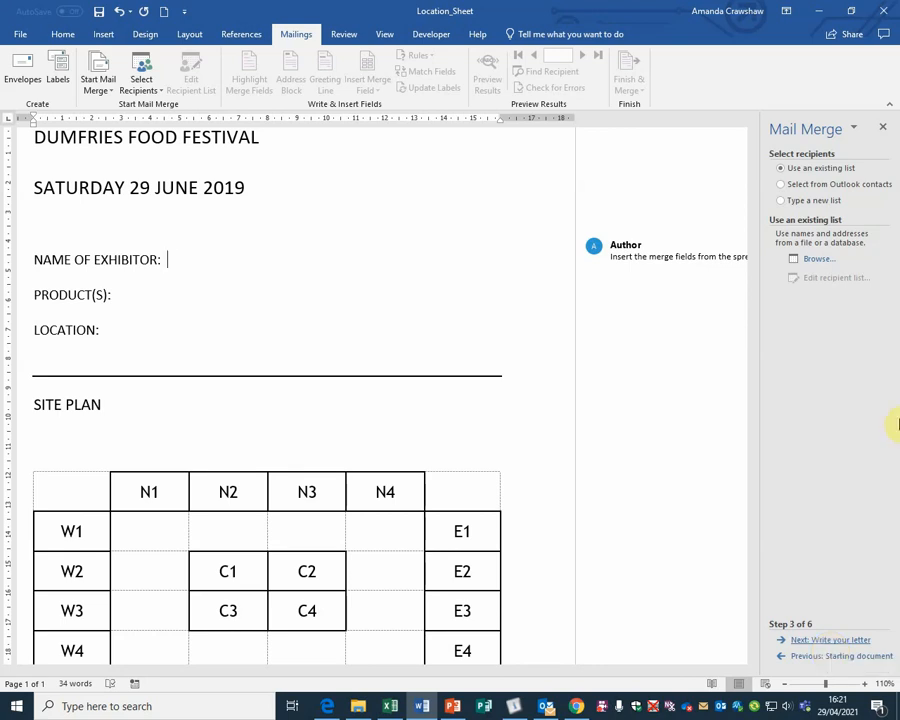
# - Use Sheet1$ of the Exhibitors workbook in Resources > Business 2 > Admin > 2019 Assignment > Source Files as the recipient list, with all records included
pyautogui.click(810, 263)
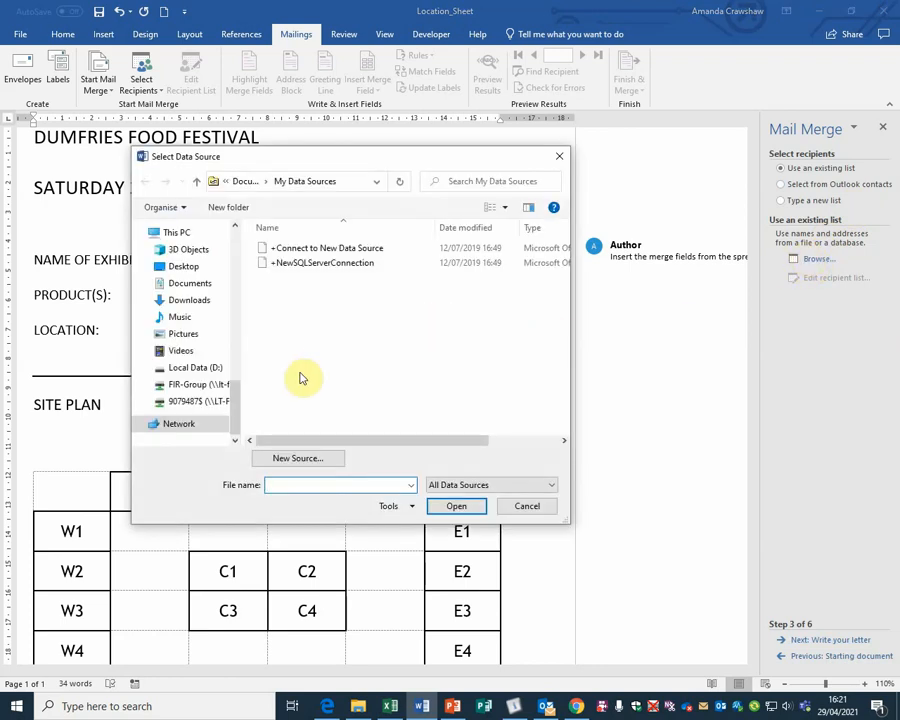
pyautogui.click(212, 384)
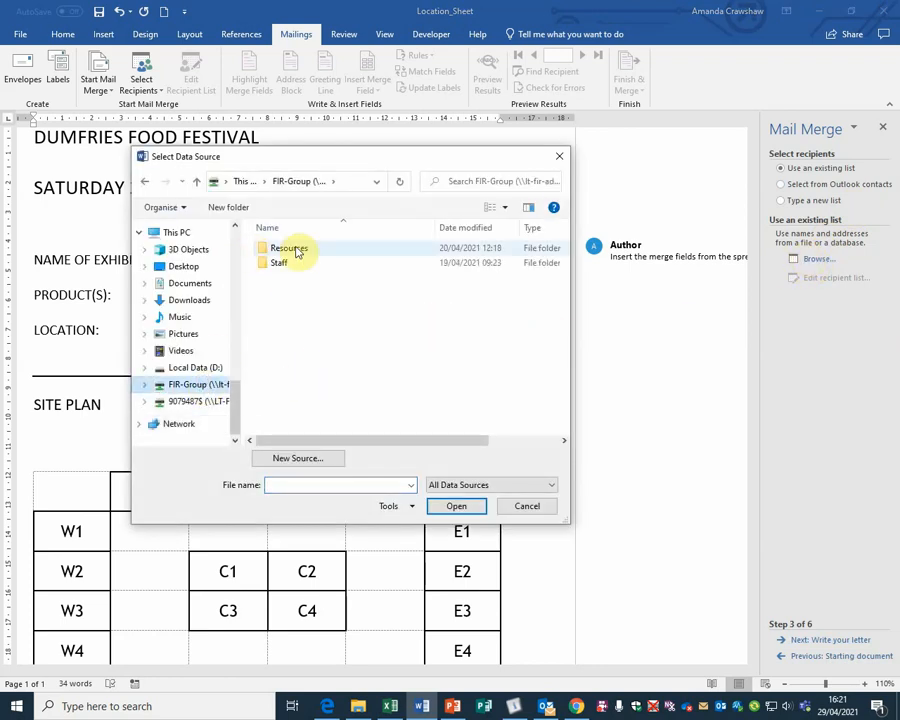
pyautogui.doubleClick(290, 248)
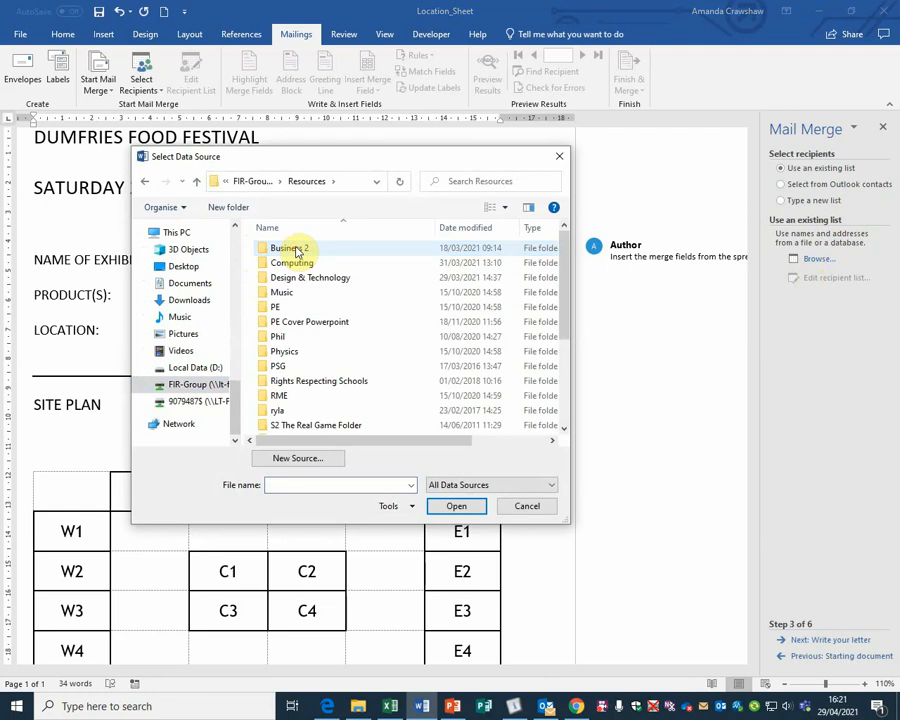
pyautogui.doubleClick(292, 248)
pyautogui.doubleClick(293, 249)
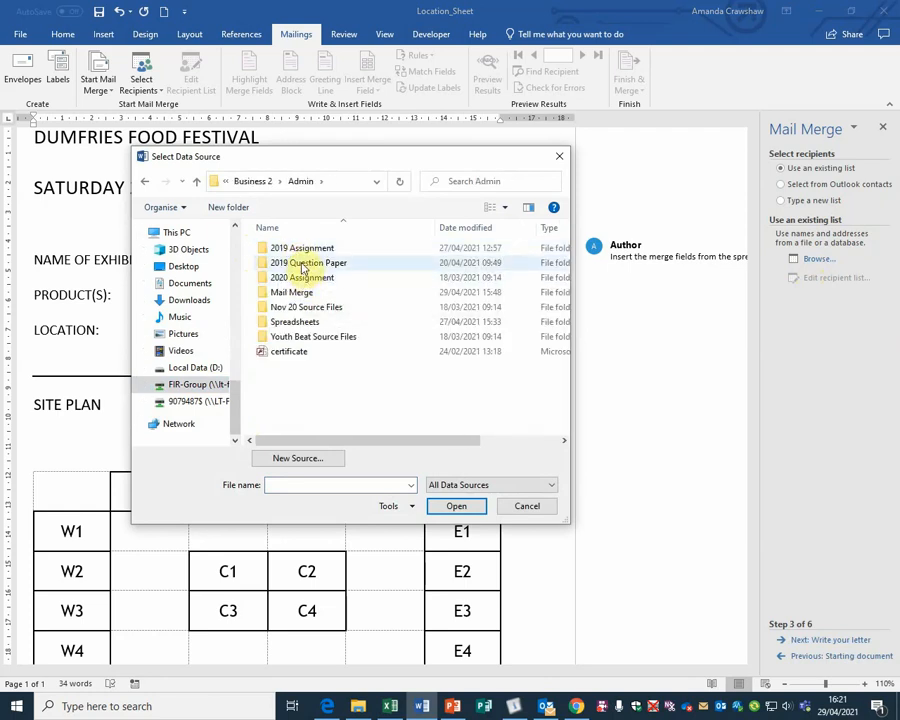
pyautogui.doubleClick(302, 250)
pyautogui.doubleClick(300, 250)
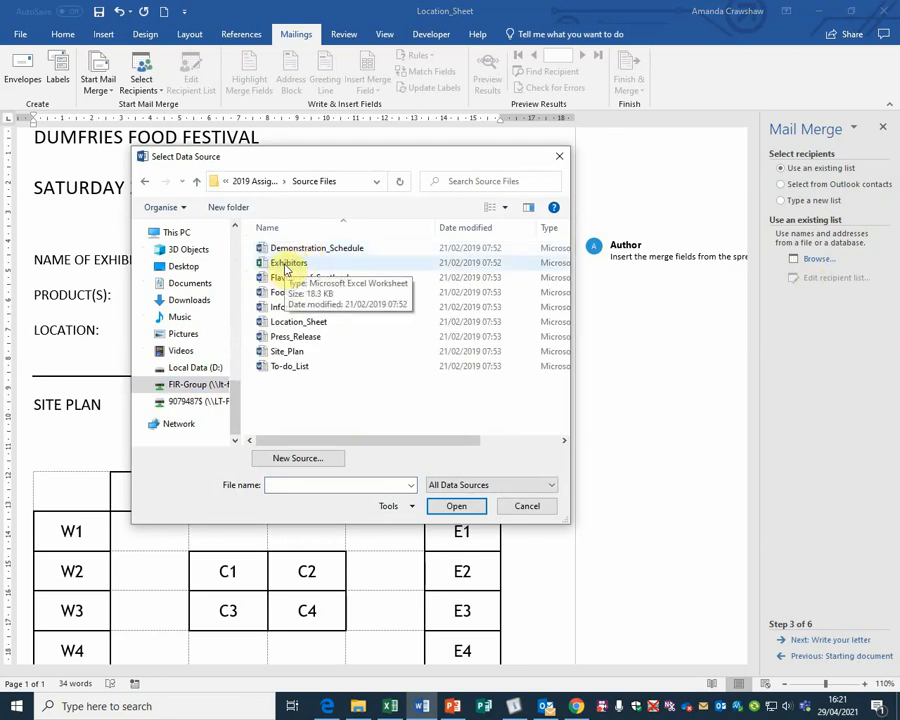
pyautogui.doubleClick(286, 264)
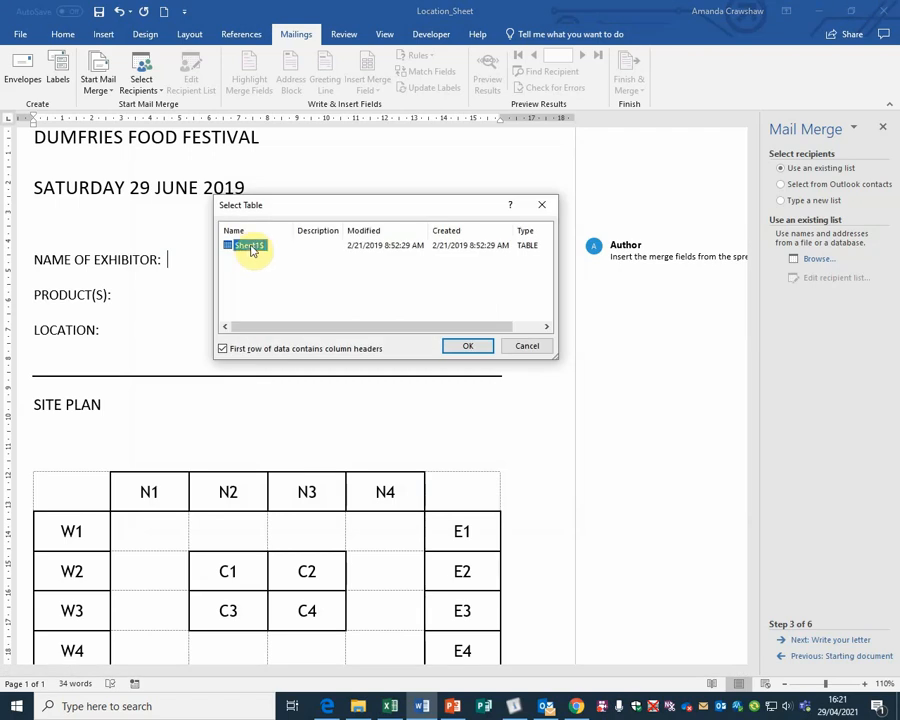
pyautogui.doubleClick(252, 247)
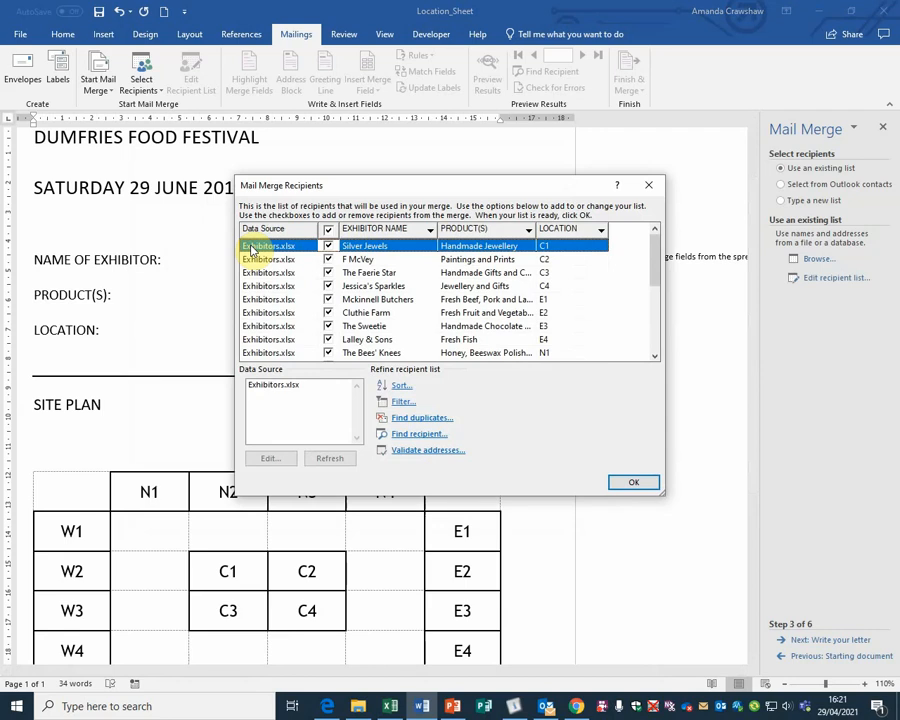
pyautogui.click(635, 483)
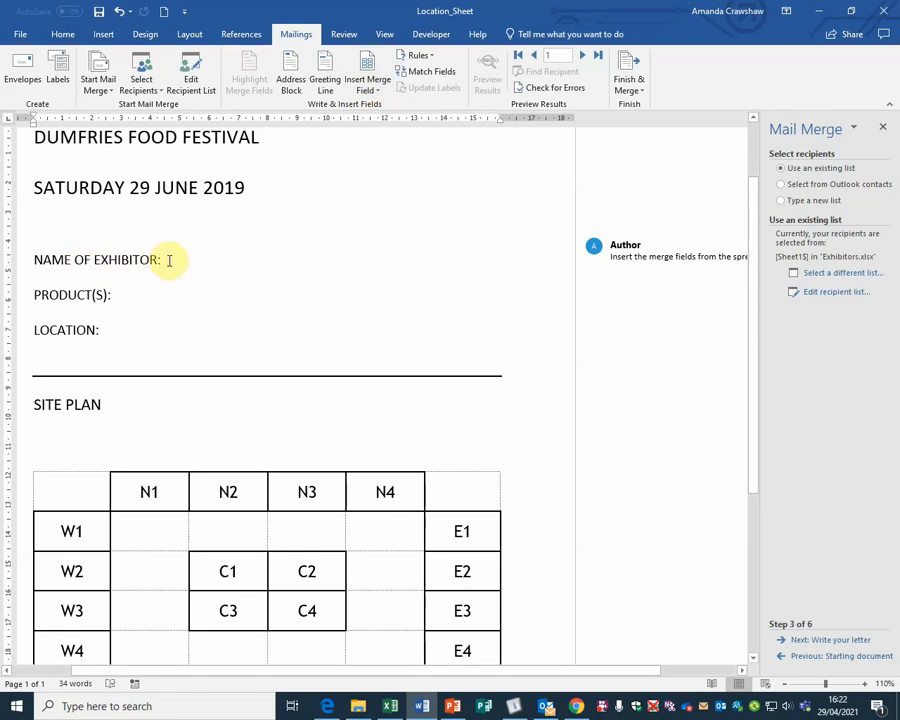
# - Insert the EXHIBITOR_NAME, PRODUCTS and LOCATION merge fields after the name of exhibitor, product(s) and location labels
pyautogui.click(372, 90)
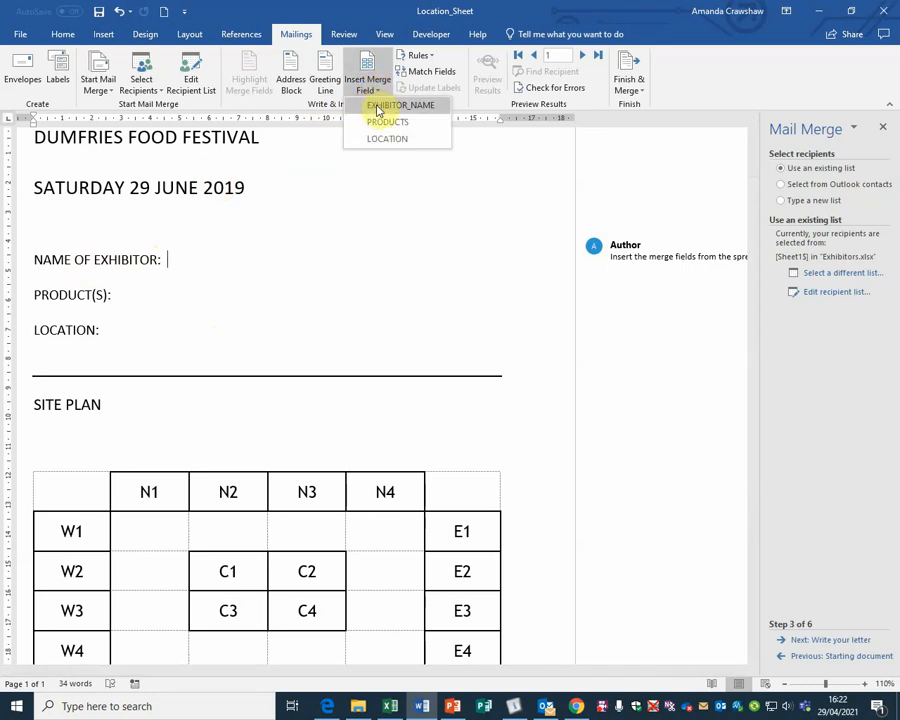
pyautogui.click(379, 109)
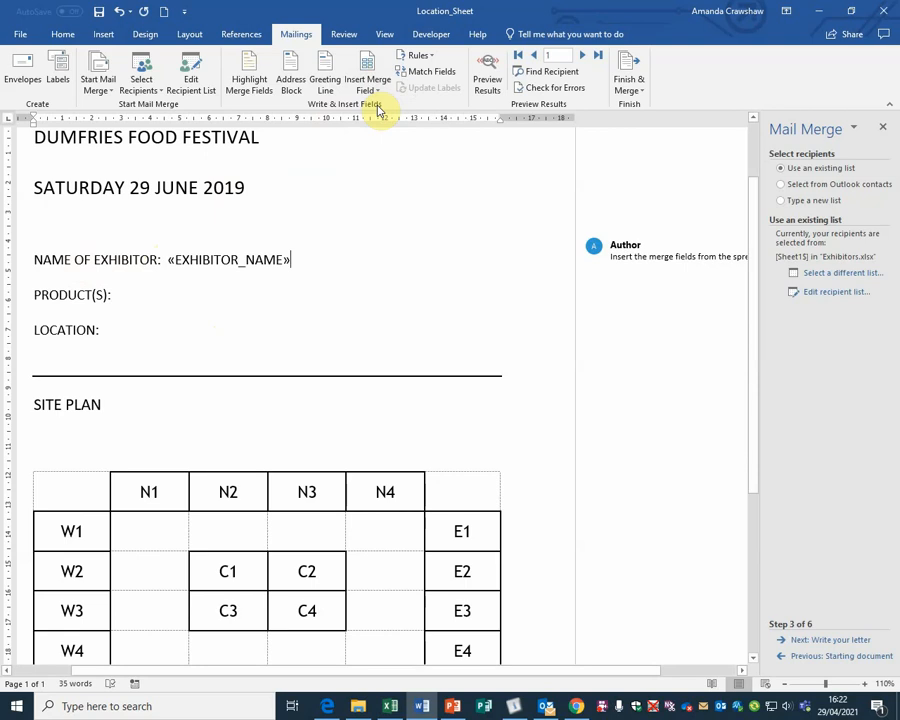
pyautogui.click(148, 295)
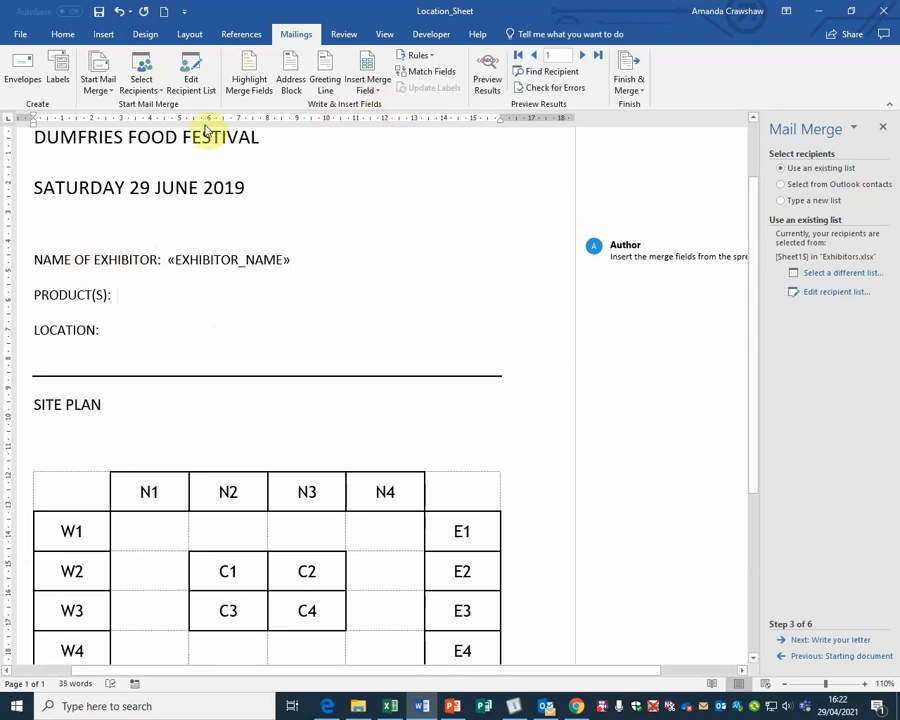
pyautogui.click(368, 90)
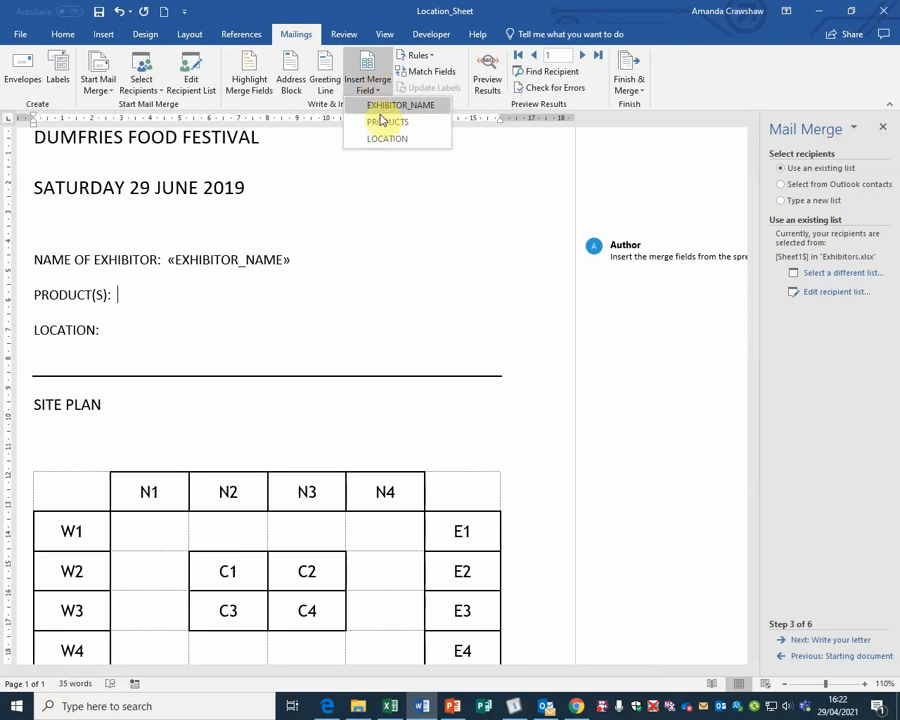
pyautogui.click(384, 122)
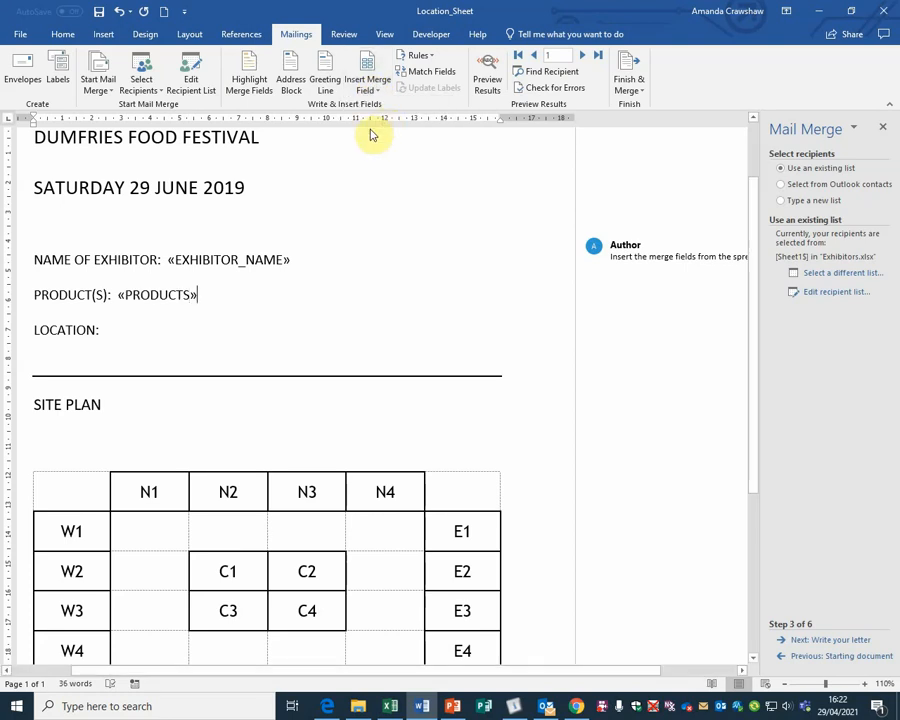
pyautogui.click(143, 334)
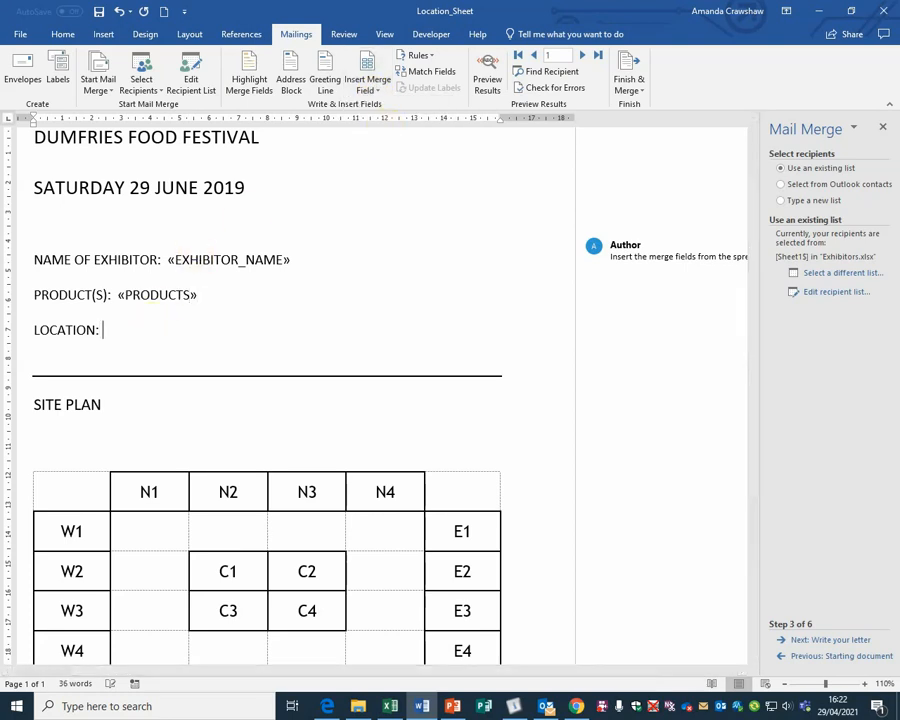
pyautogui.click(377, 96)
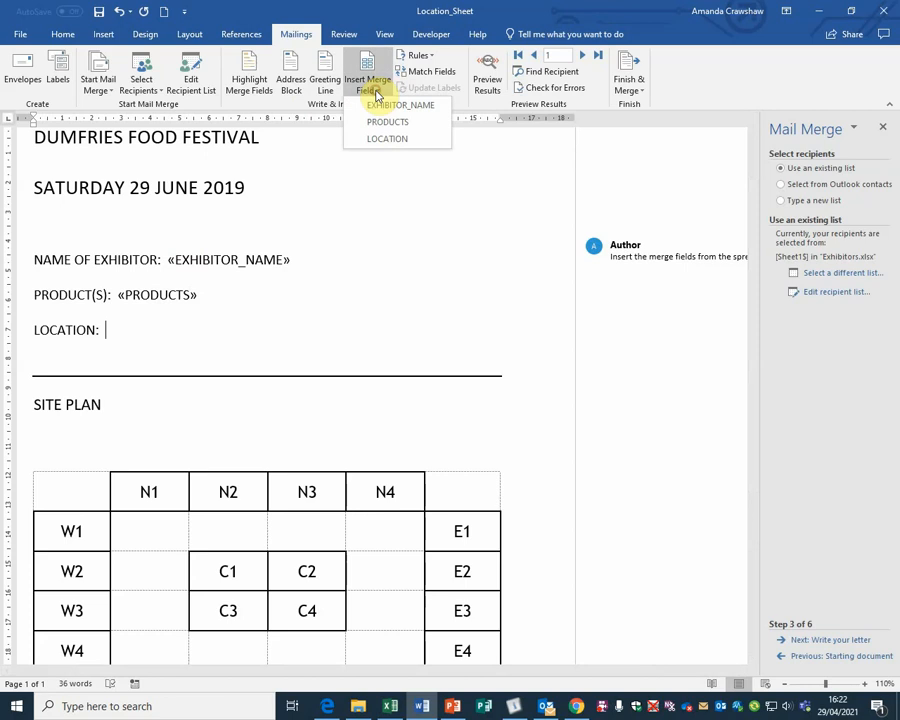
pyautogui.click(381, 139)
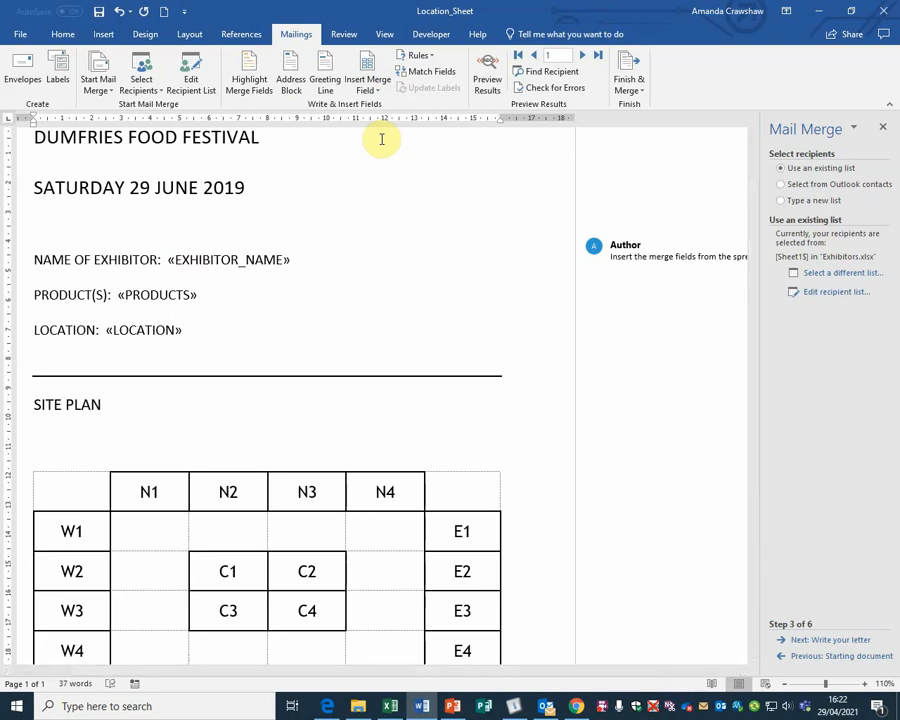
# - Preview the merged results for the first six records, then return to the merge field view
pyautogui.click(487, 82)
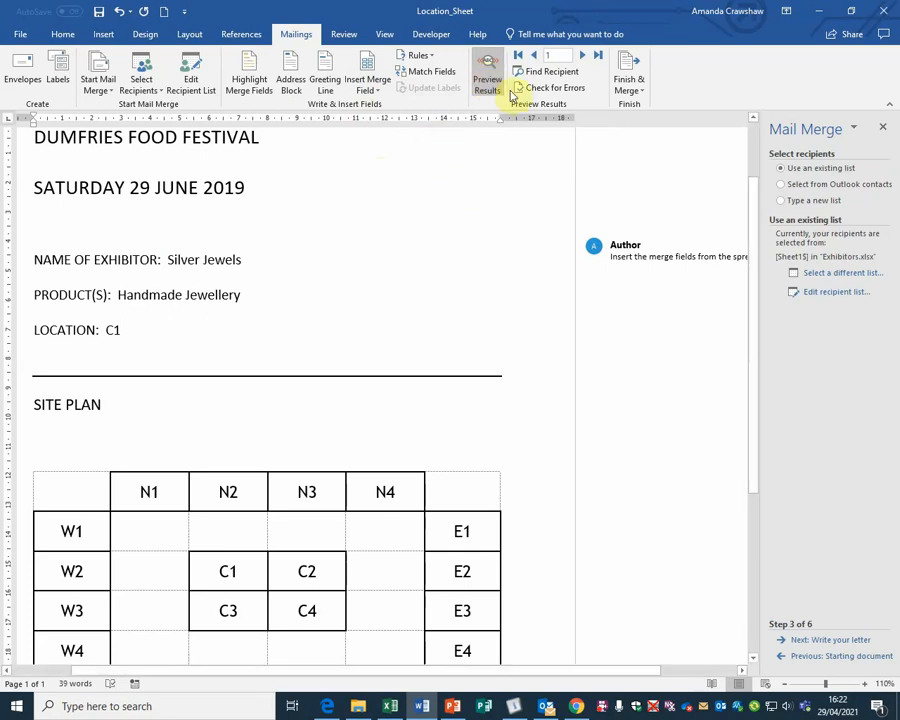
pyautogui.click(586, 58)
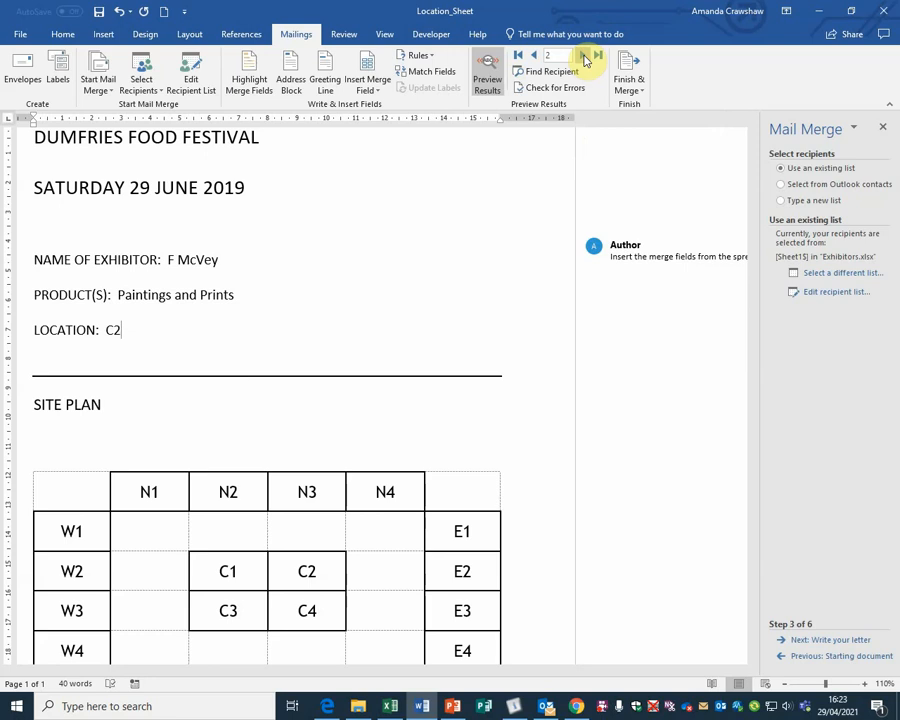
pyautogui.click(586, 58)
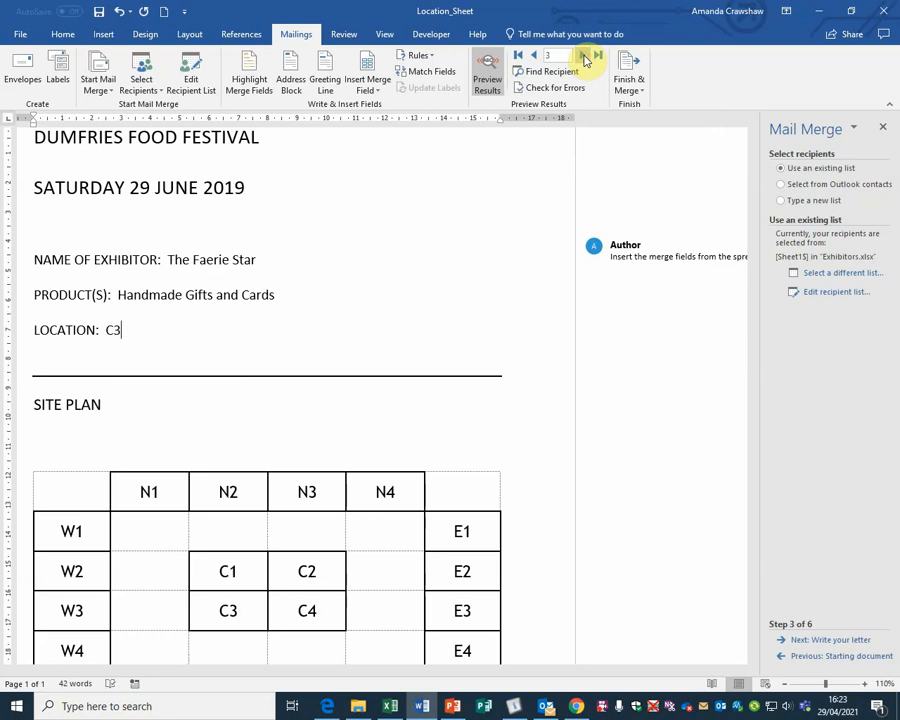
pyautogui.click(586, 58)
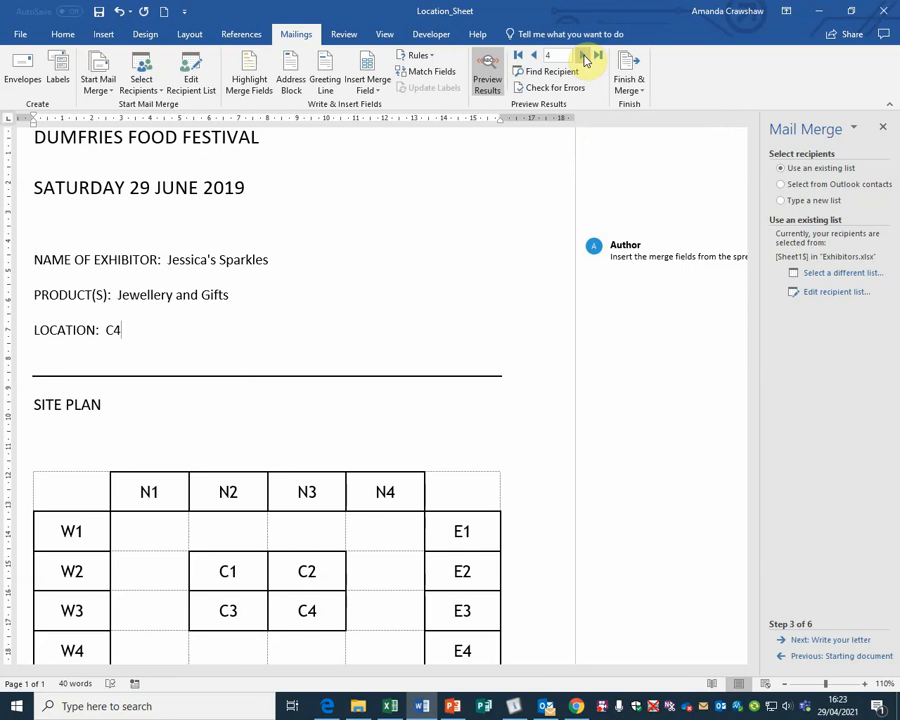
pyautogui.click(586, 58)
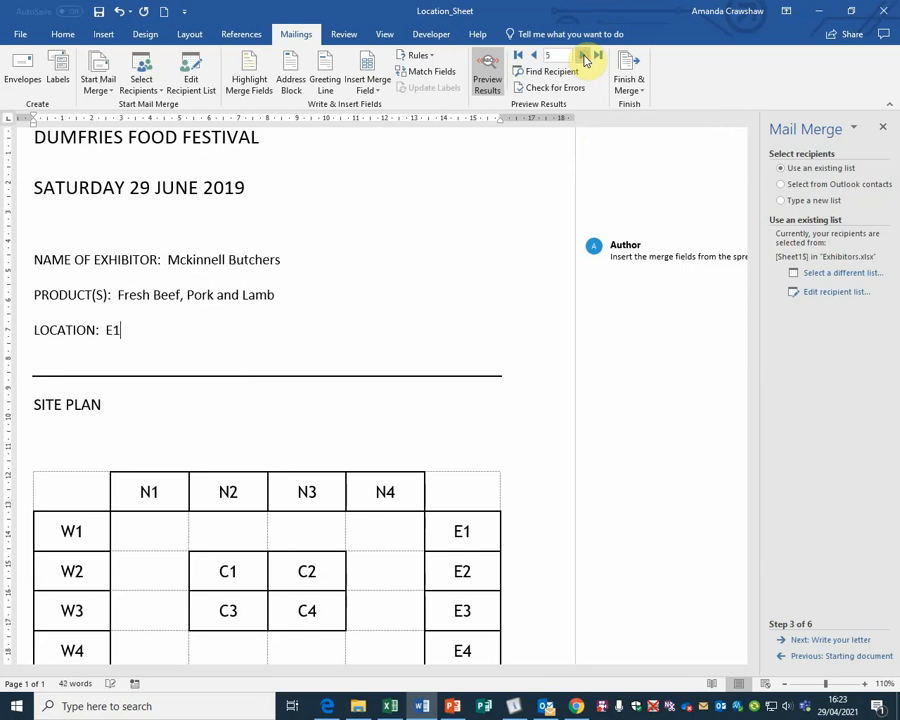
pyautogui.click(586, 58)
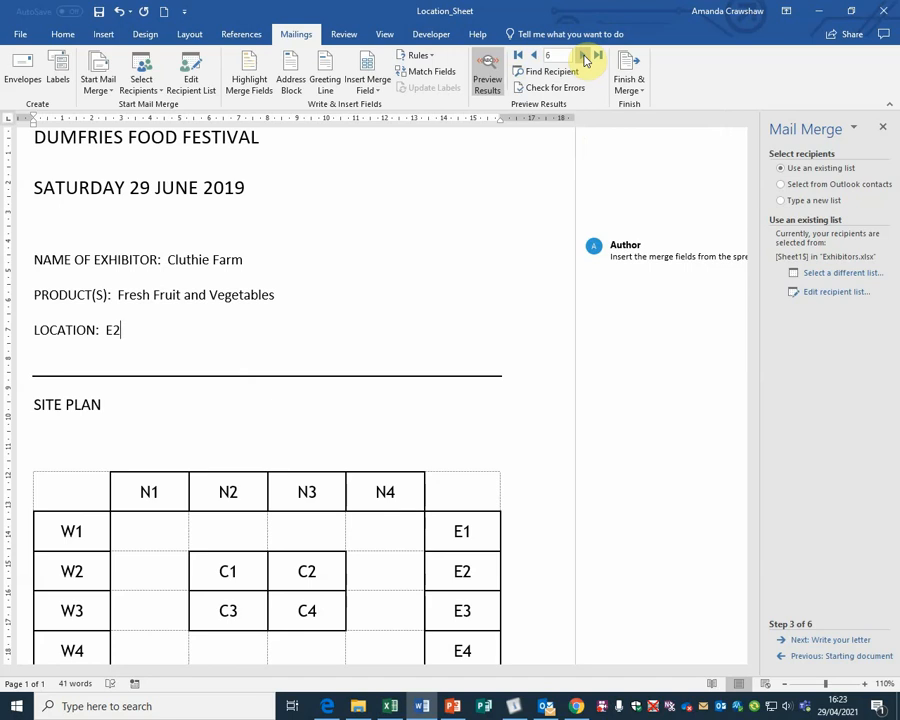
pyautogui.click(488, 82)
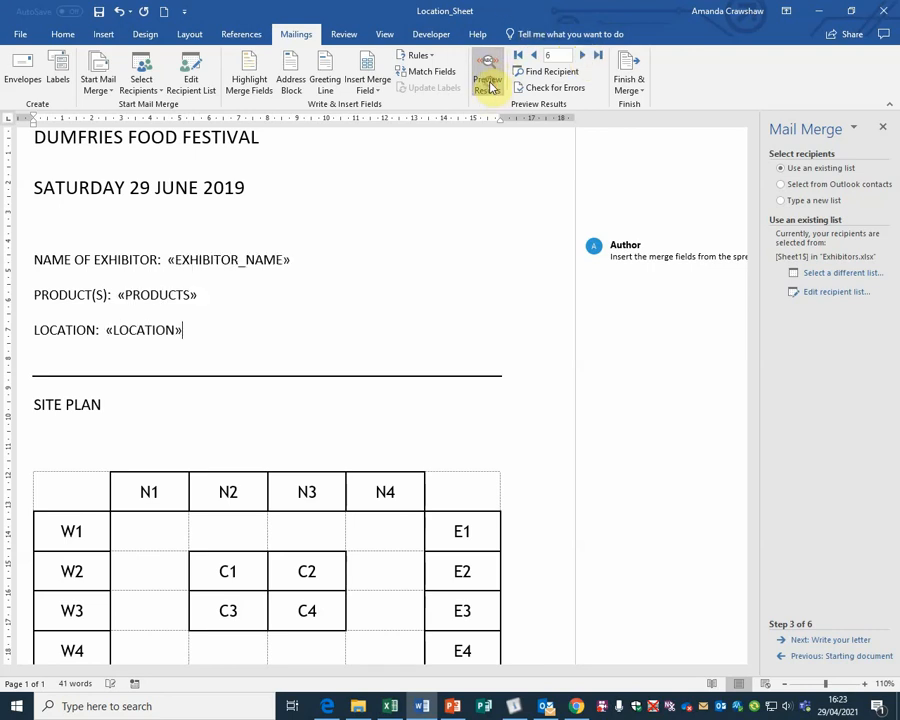
# - Delete the comment about inserting merge fields that is attached to the word EXHIBITOR
pyautogui.rightClick(655, 251)
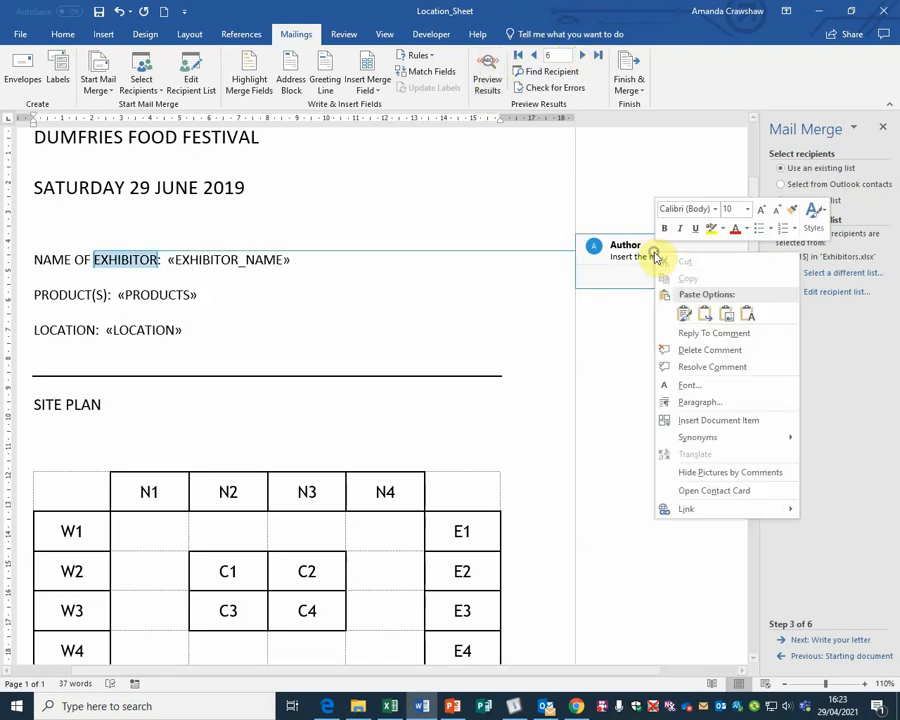
pyautogui.click(686, 349)
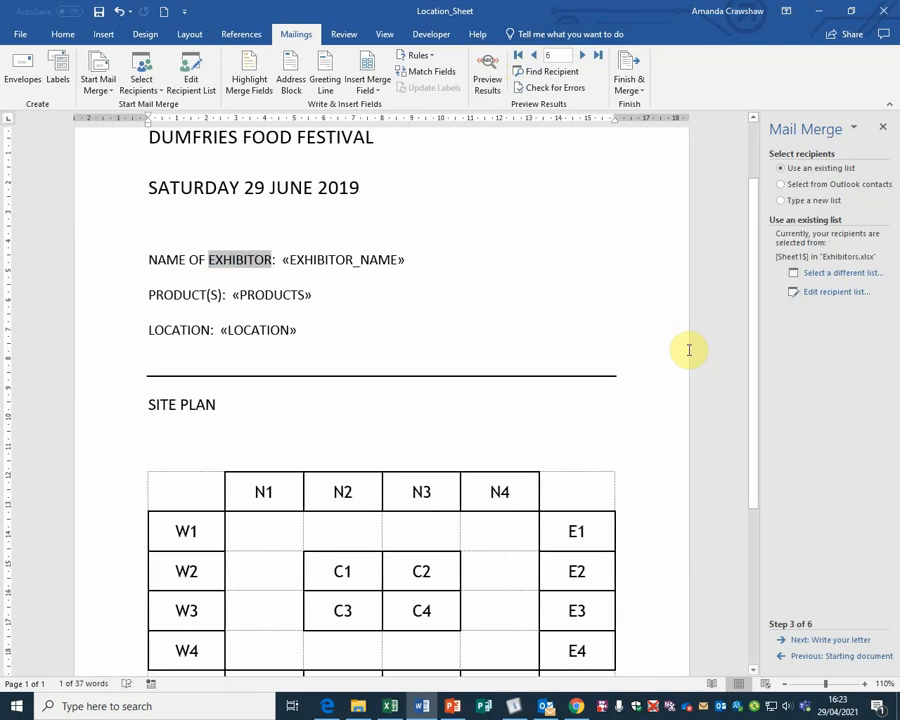
pyautogui.click(596, 226)
# - Add the author's name to the page footer and return to the document body
pyautogui.scroll(-5, 536, 276)
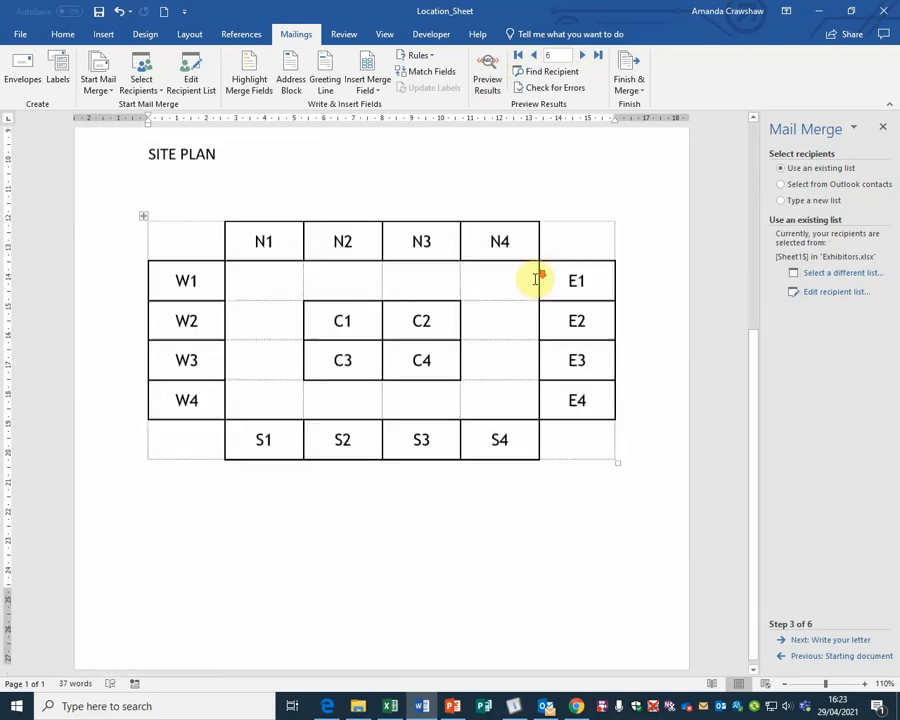
pyautogui.doubleClick(371, 624)
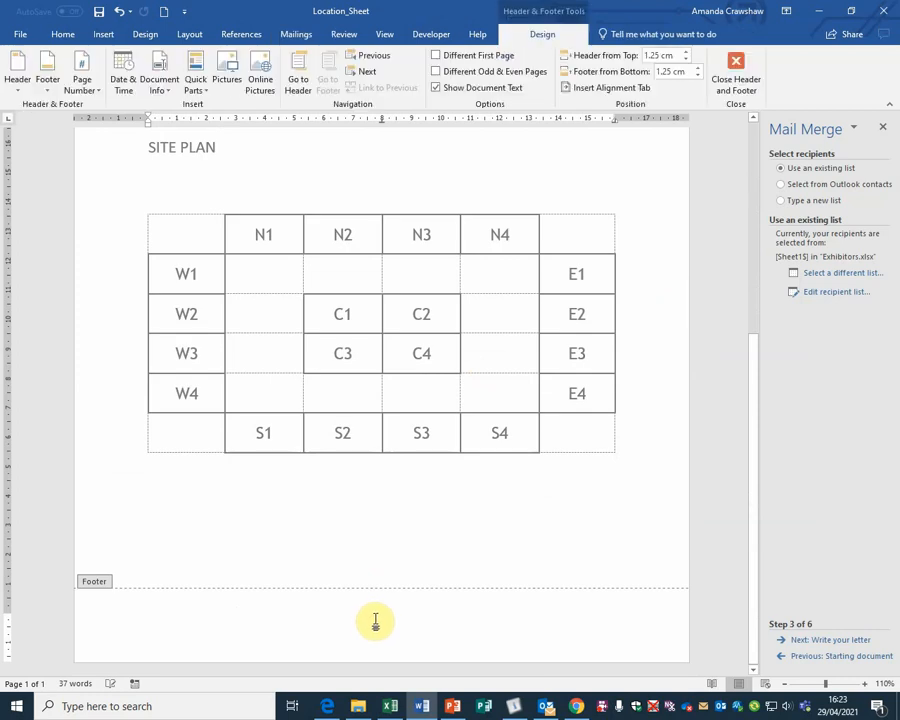
pyautogui.write('A Crawshaw')
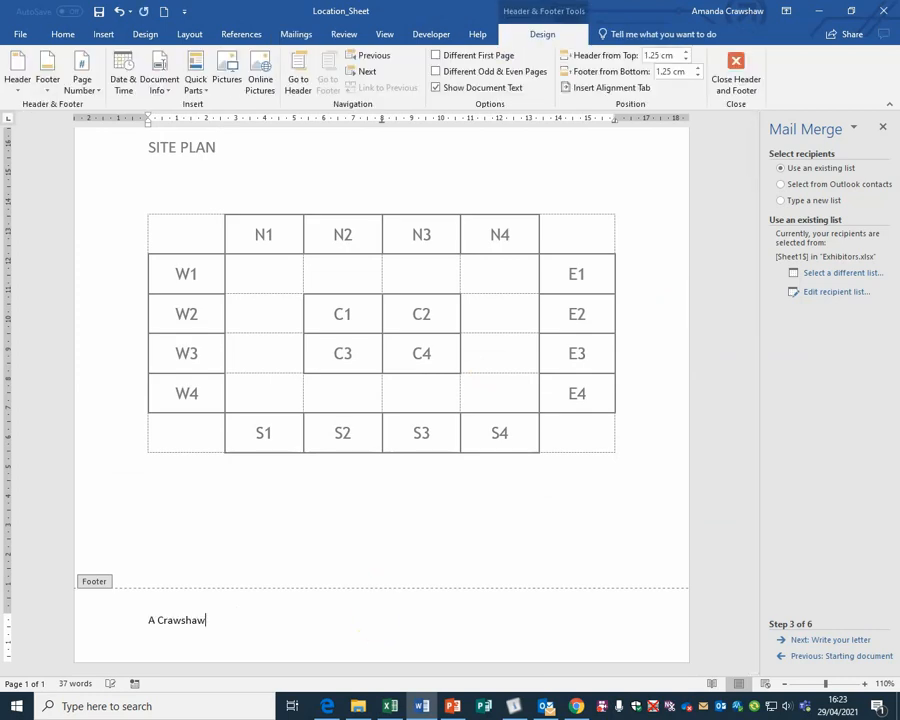
pyautogui.doubleClick(394, 558)
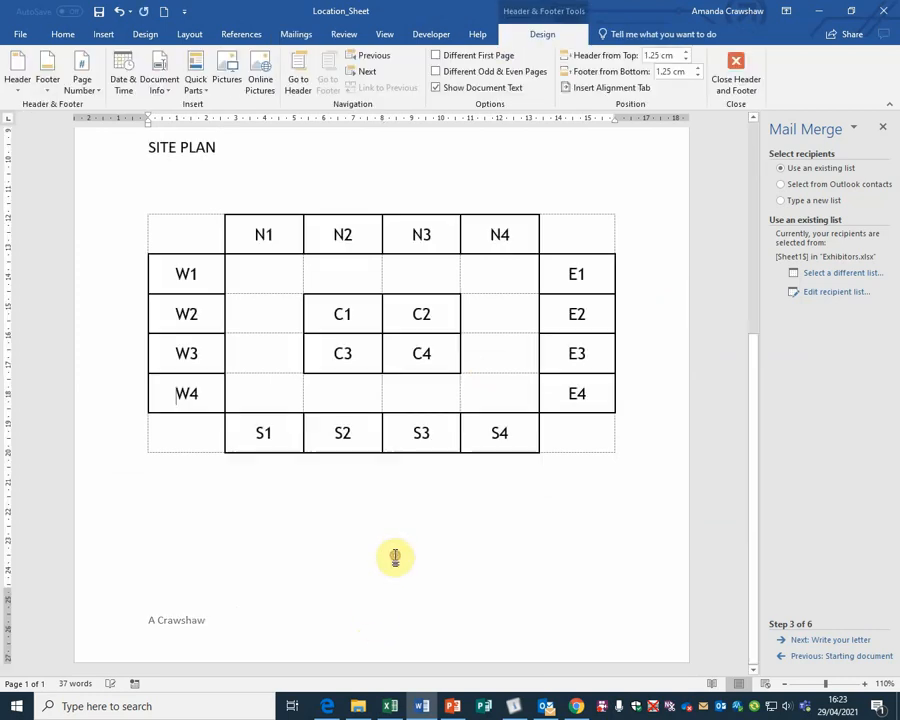
pyautogui.scroll(5, 380, 538)
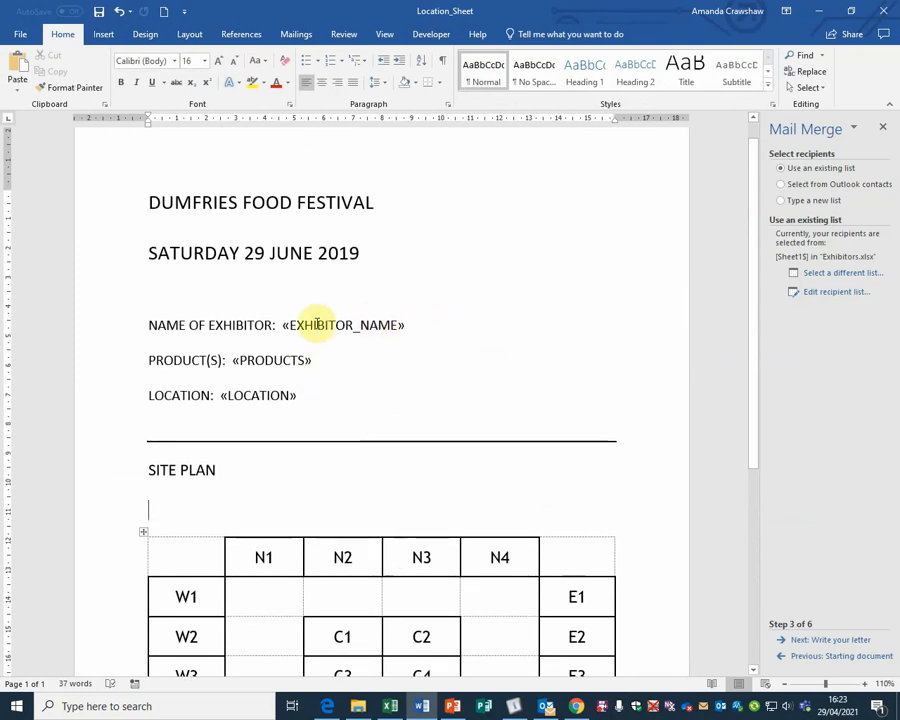
# - Check the print view of the location sheet with its merge fields showing, and return to the document
pyautogui.click(22, 34)
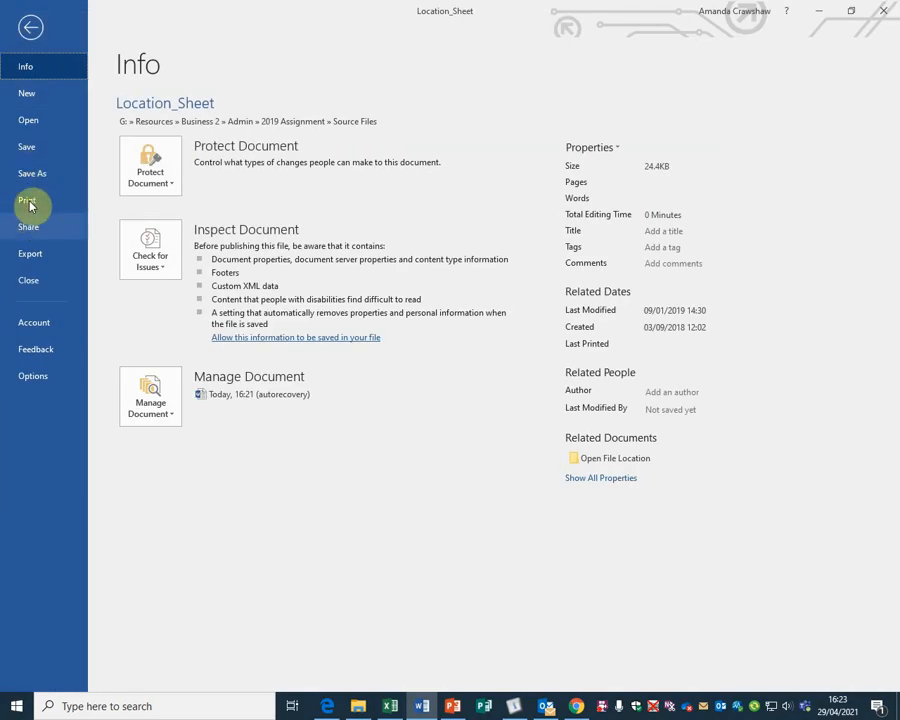
pyautogui.click(27, 202)
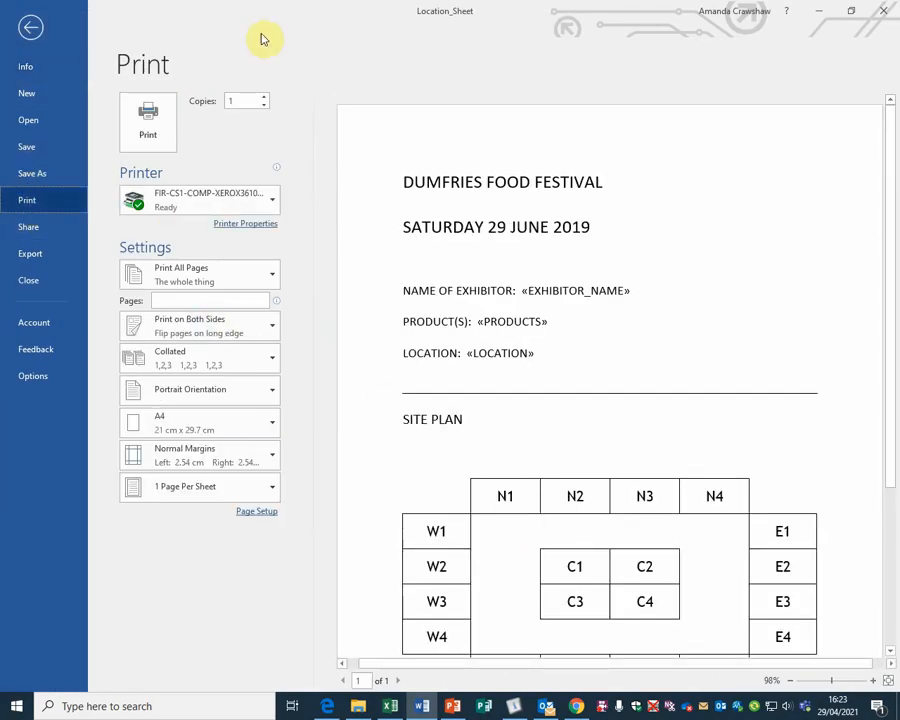
pyautogui.click(30, 27)
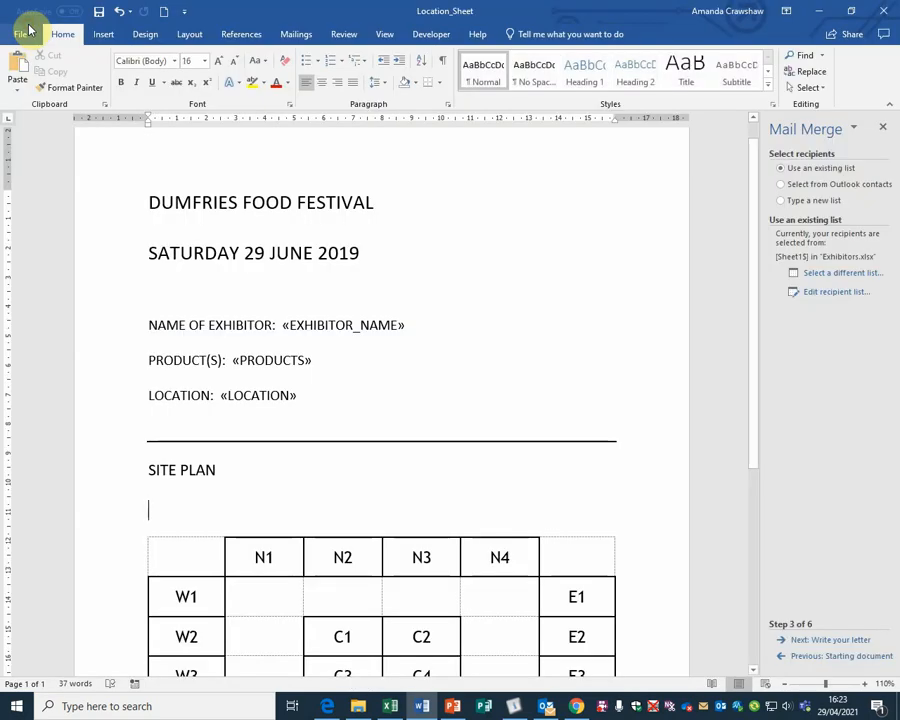
# - Preview the merged results for record 6, check that exhibitor's sheet in the print view, and return to the document
pyautogui.click(293, 35)
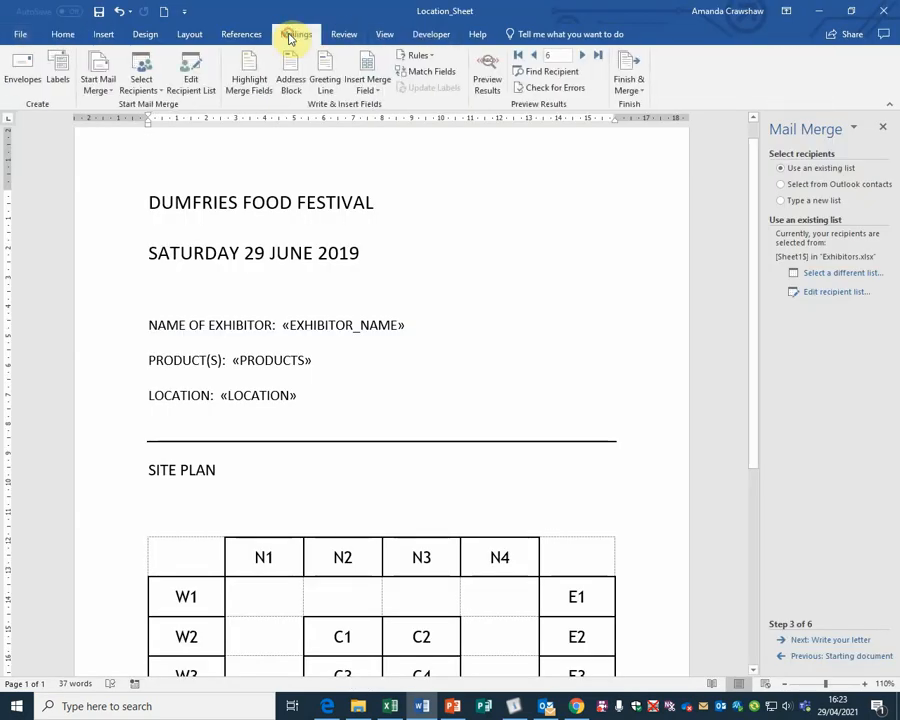
pyautogui.click(487, 79)
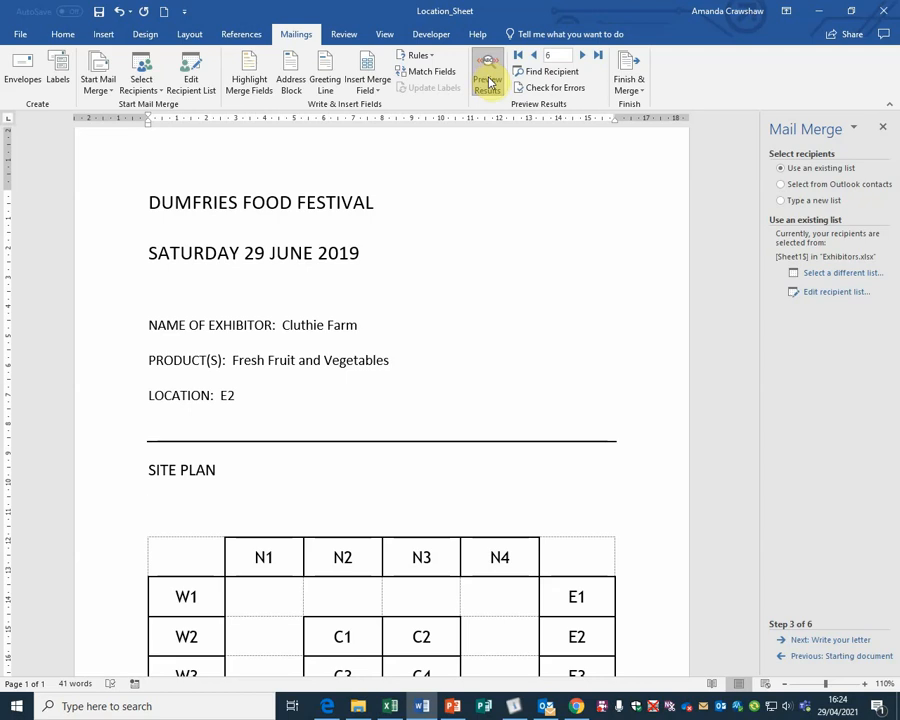
pyautogui.click(24, 44)
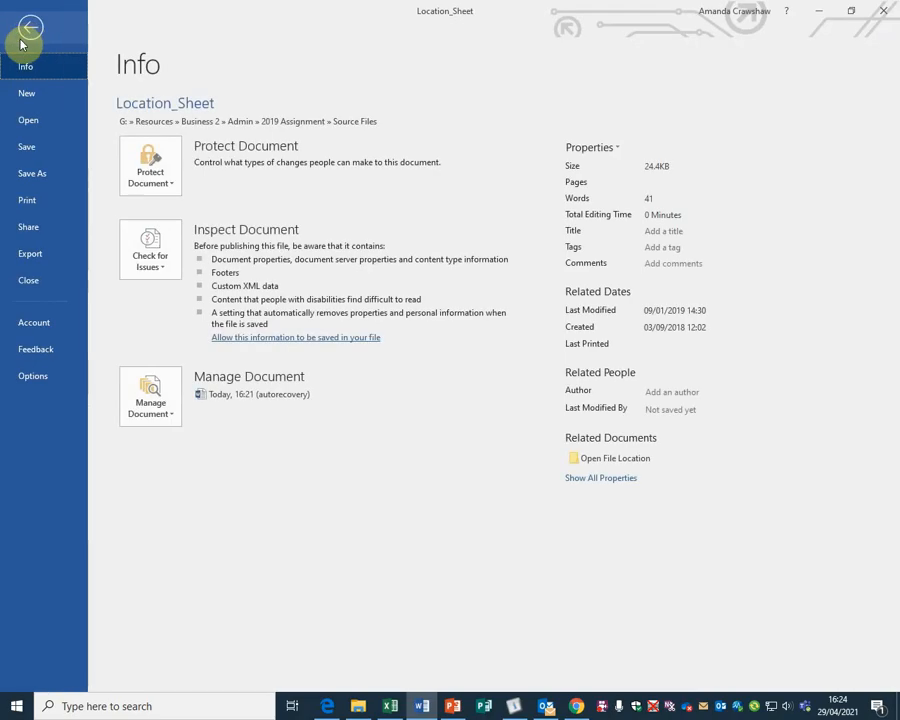
pyautogui.click(36, 198)
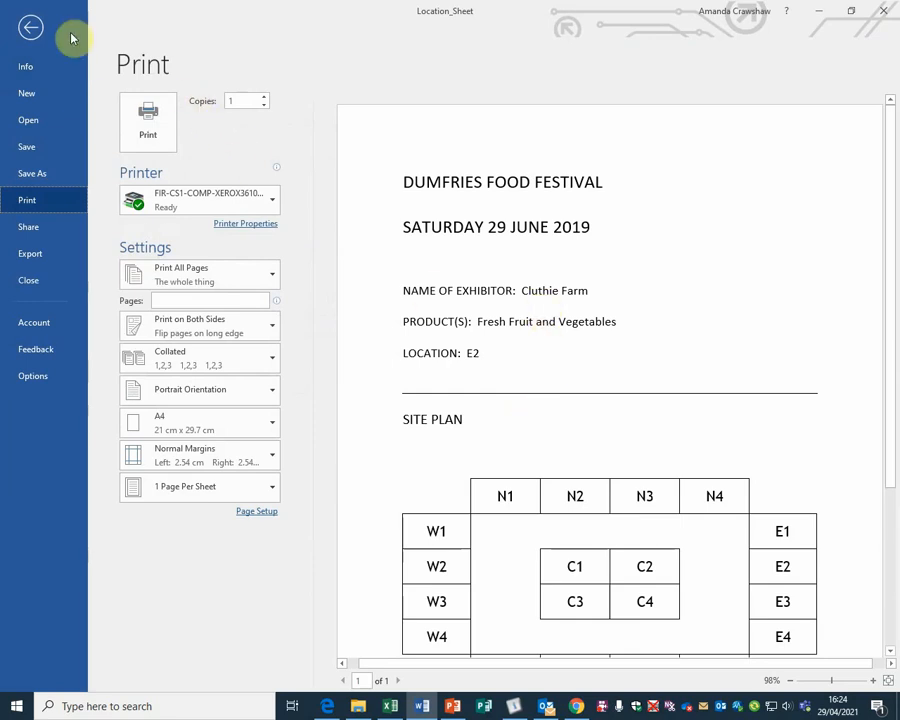
pyautogui.click(30, 27)
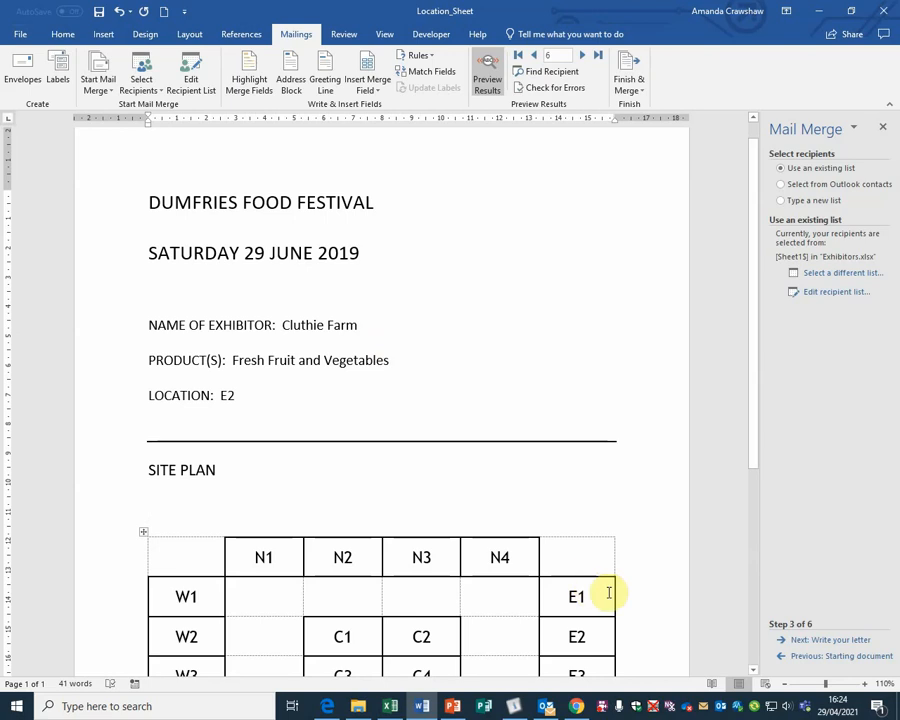
# - Advance the mail merge wizard to its final stage and merge all records into a new document of individual letters
pyautogui.click(828, 640)
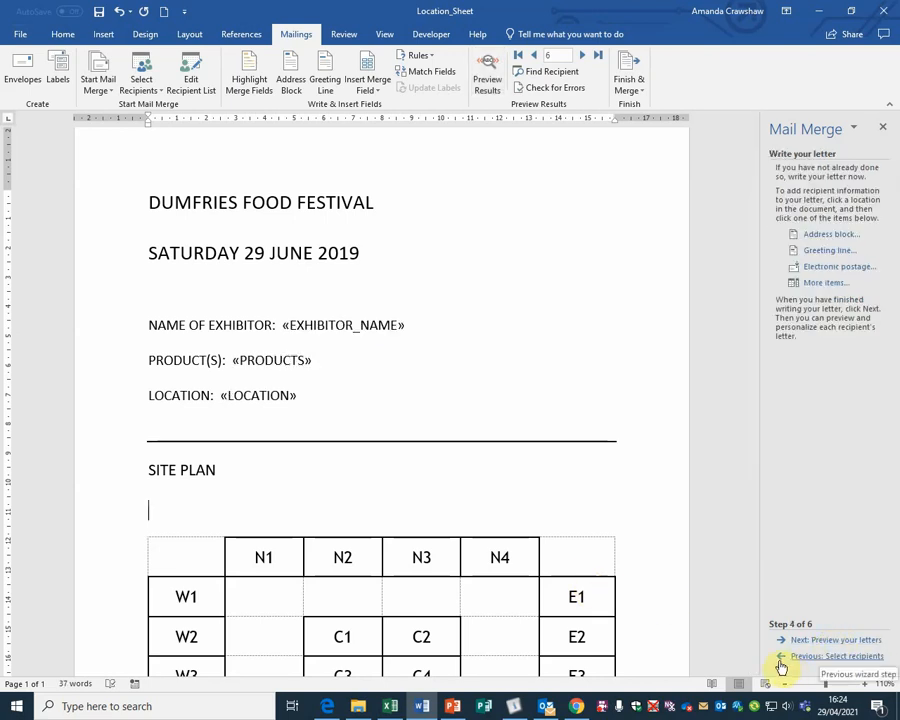
pyautogui.click(802, 642)
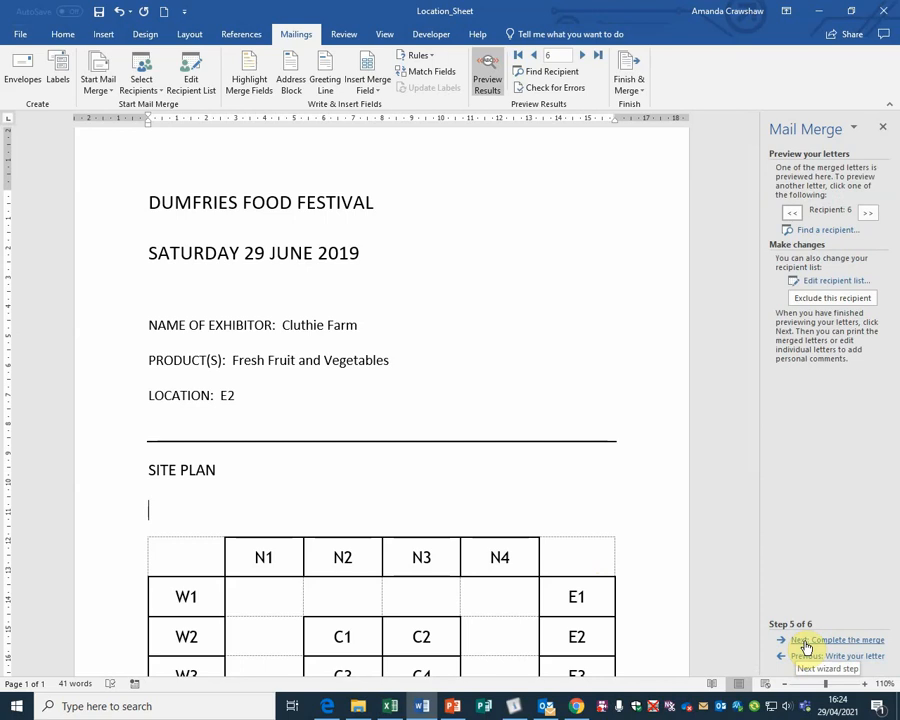
pyautogui.click(806, 642)
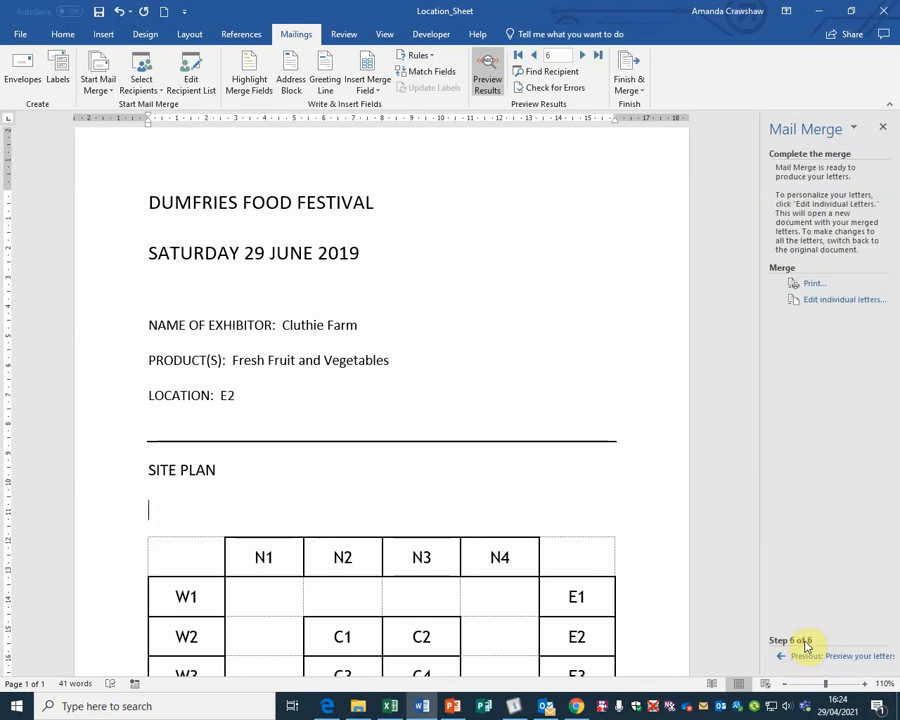
pyautogui.click(814, 303)
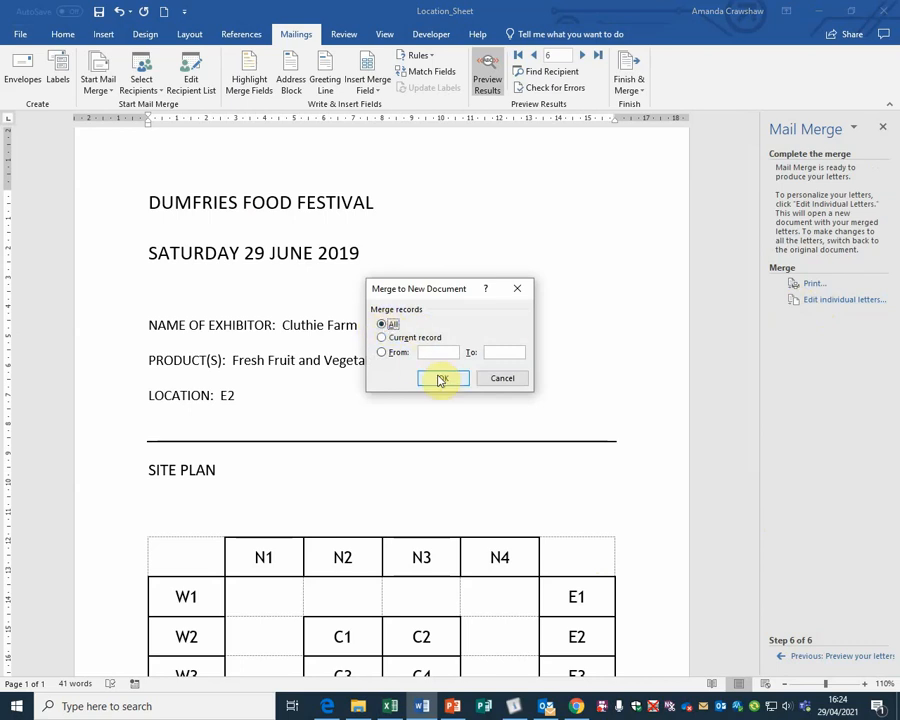
pyautogui.click(441, 379)
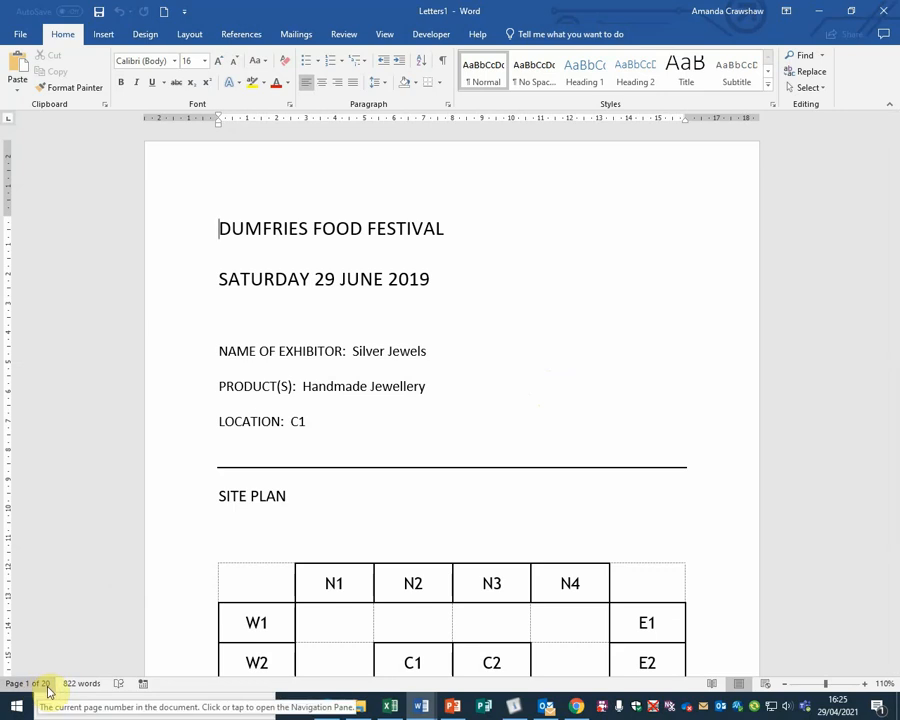
# - Review the exhibitor details, site plan and footer on the first three pages of the merged document
pyautogui.scroll(-9, 347, 476)
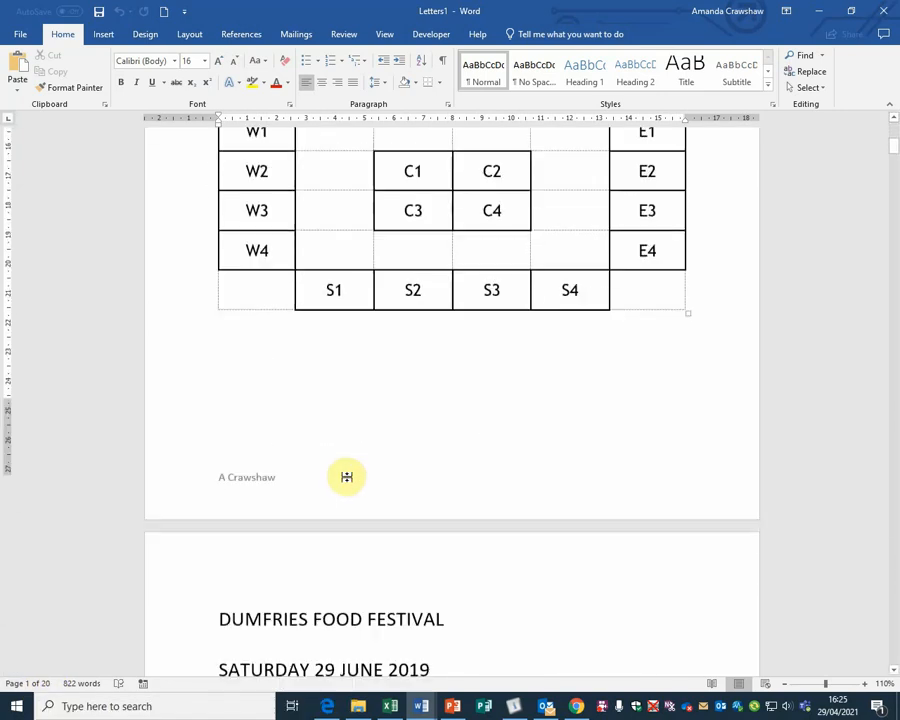
pyautogui.scroll(-6, 347, 476)
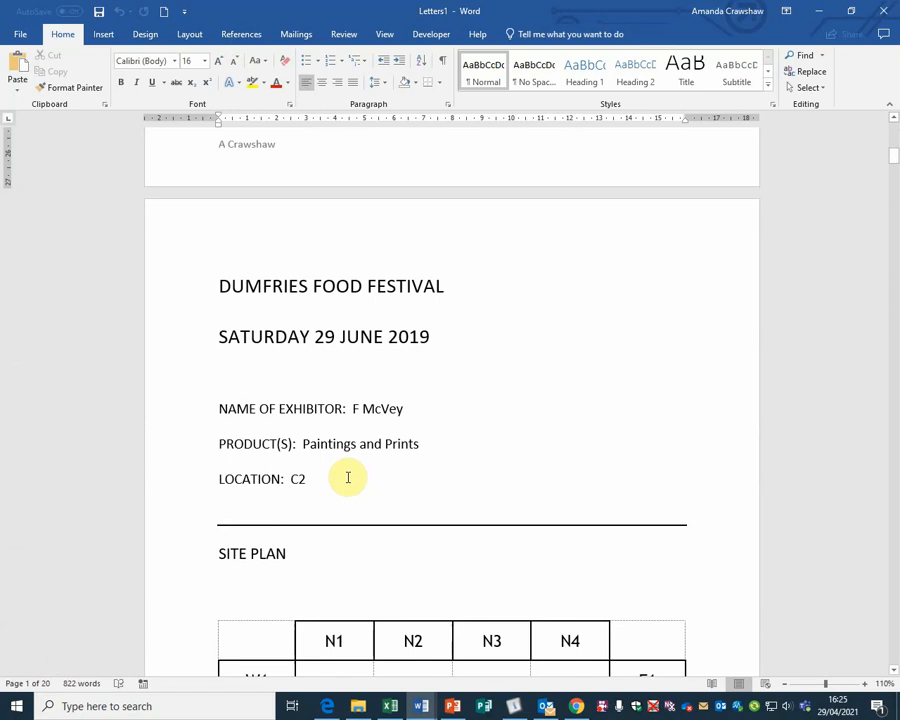
pyautogui.scroll(-11, 348, 477)
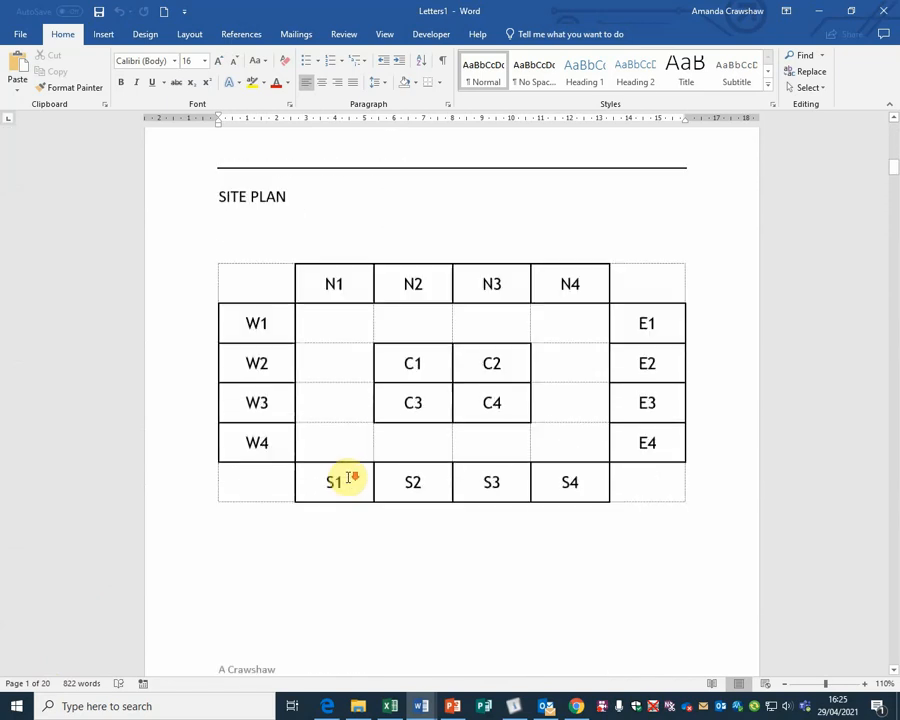
pyautogui.scroll(-2, 348, 477)
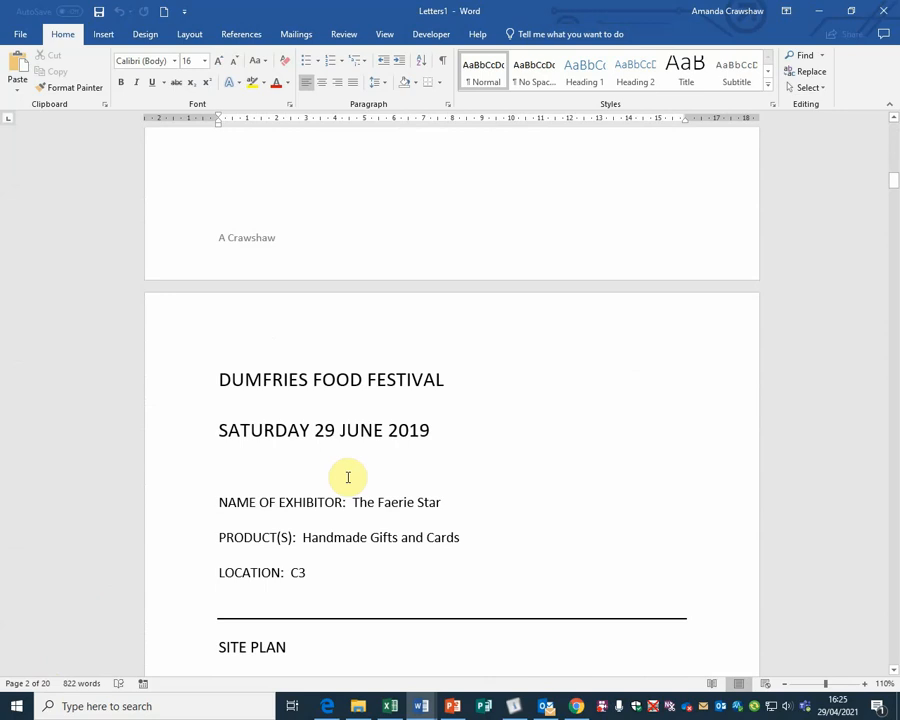
pyautogui.scroll(-1, 348, 477)
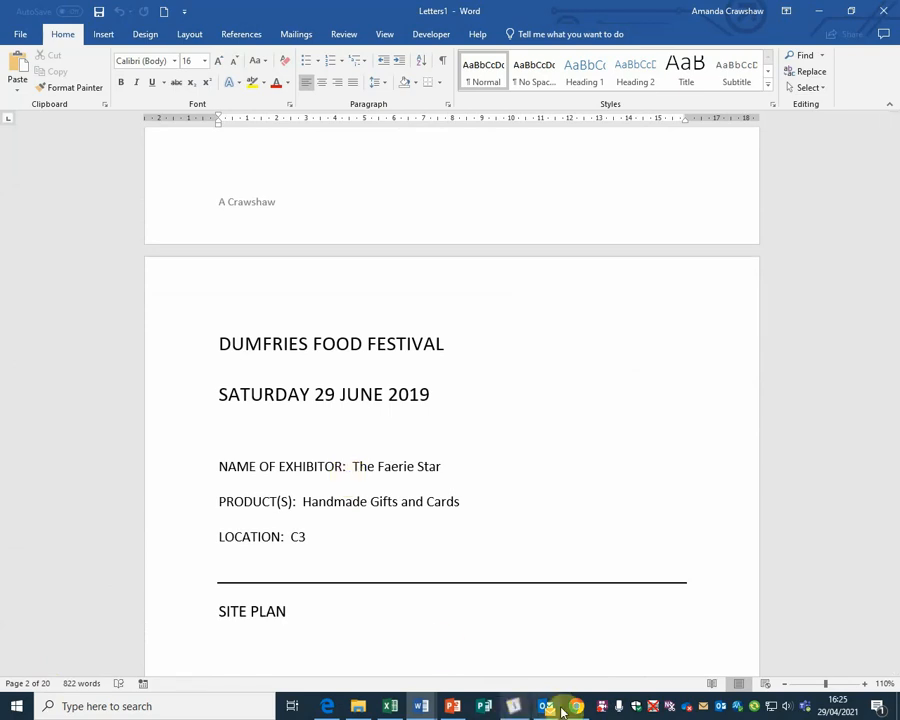
pyautogui.click(608, 713)
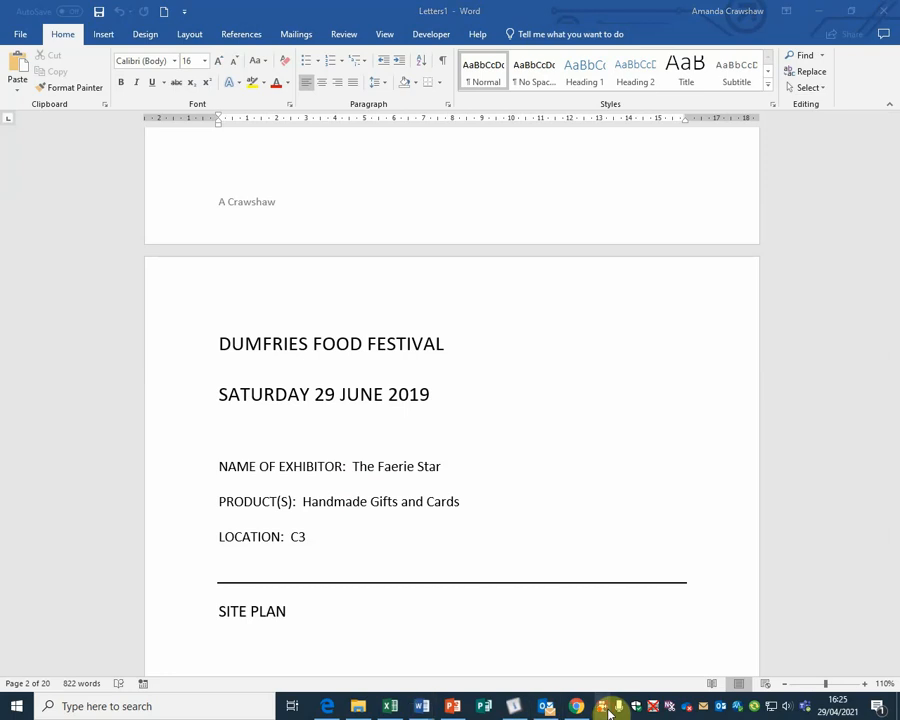